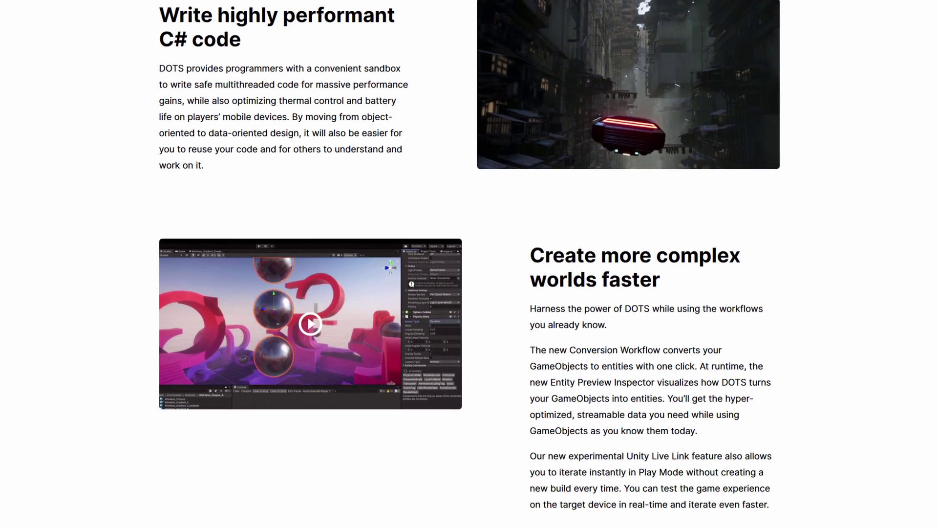
scroll(469, 294, down, 3)
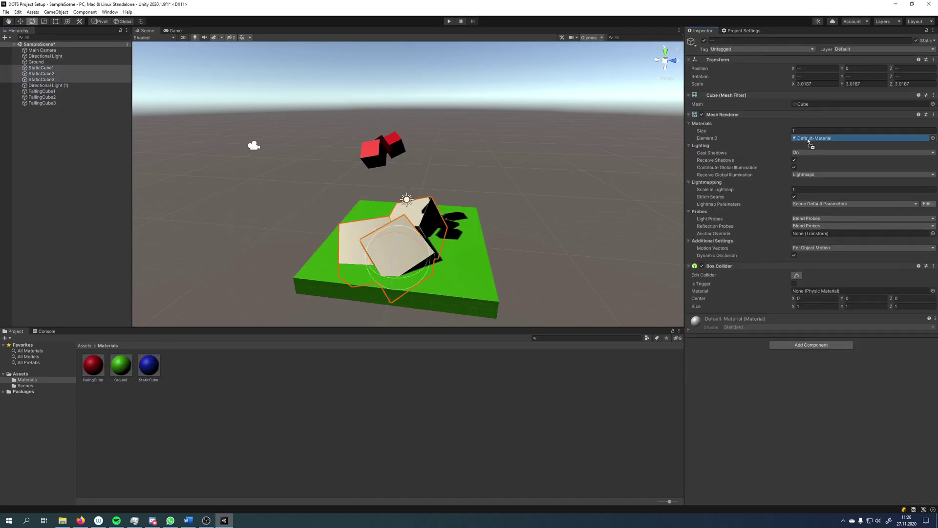
- Play and stop the falling cubes scene, then dock Package Manager beside Scene and Game
click(449, 20)
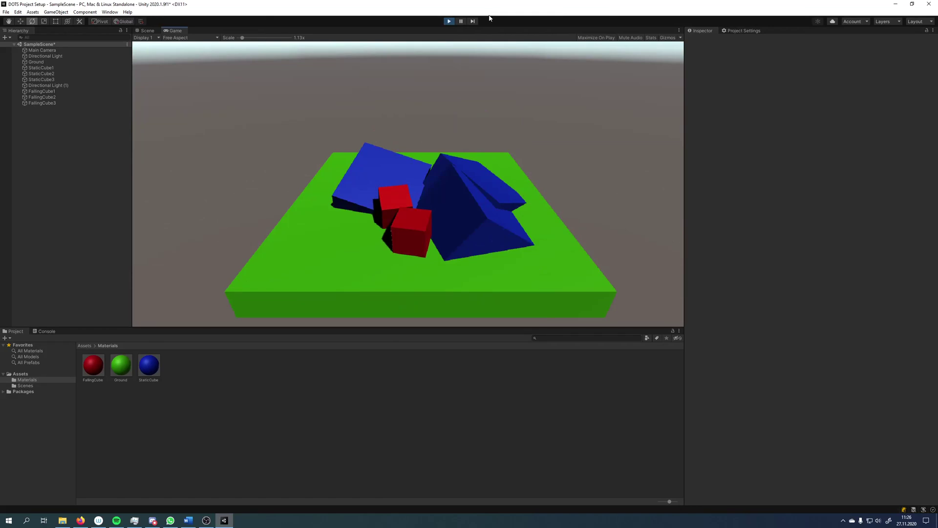
click(449, 21)
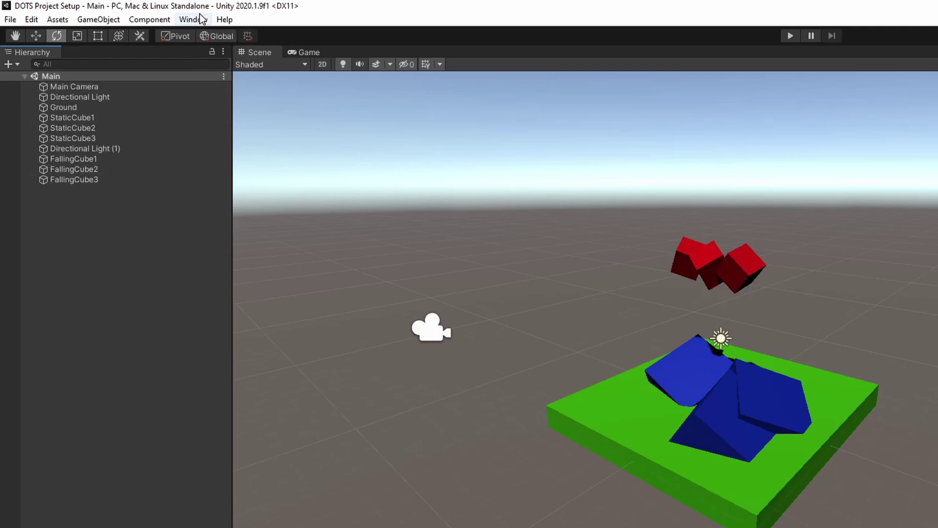
click(194, 19)
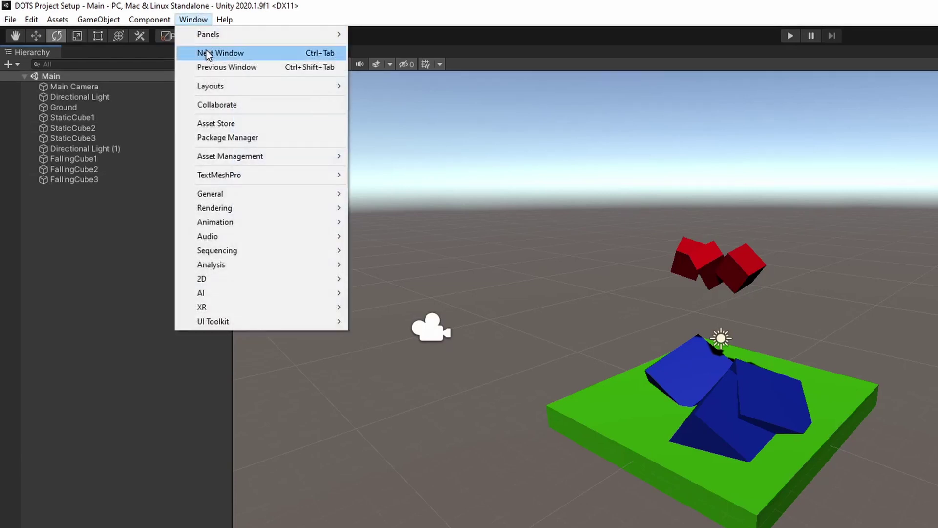
click(254, 143)
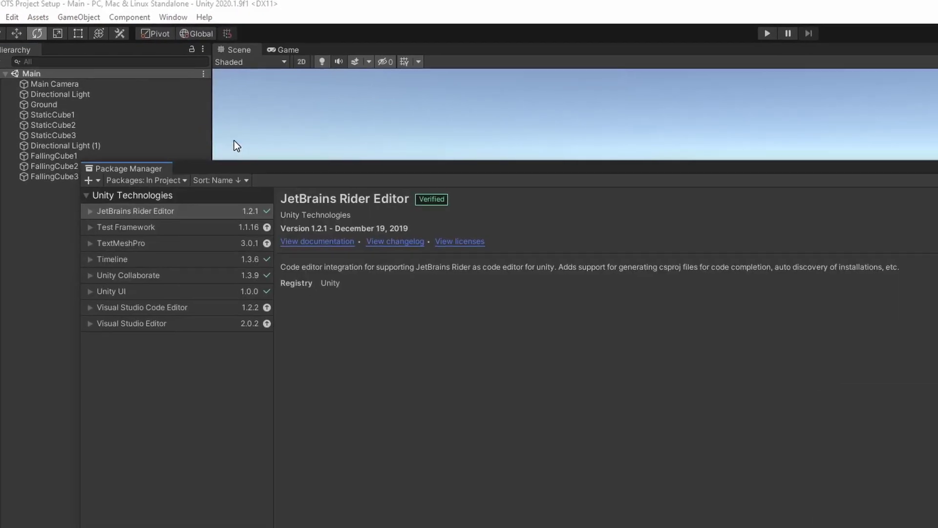
drag(59, 156, 241, 40)
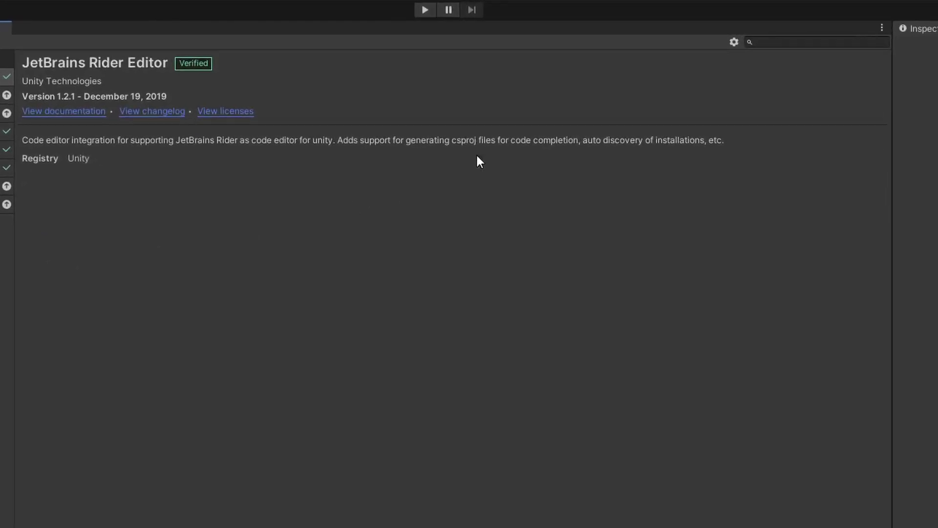
- Turn on Enable Preview Packages in Advanced Project Settings and accept the warning
click(601, 52)
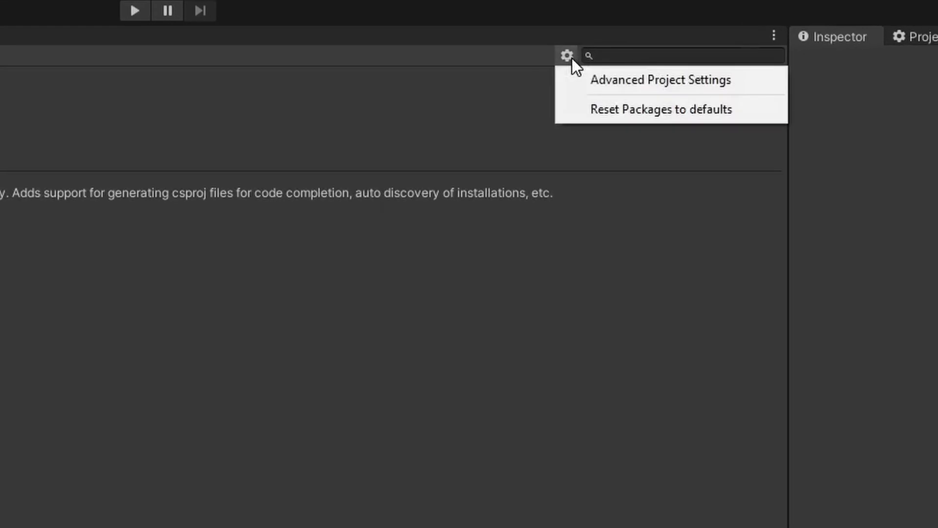
click(572, 85)
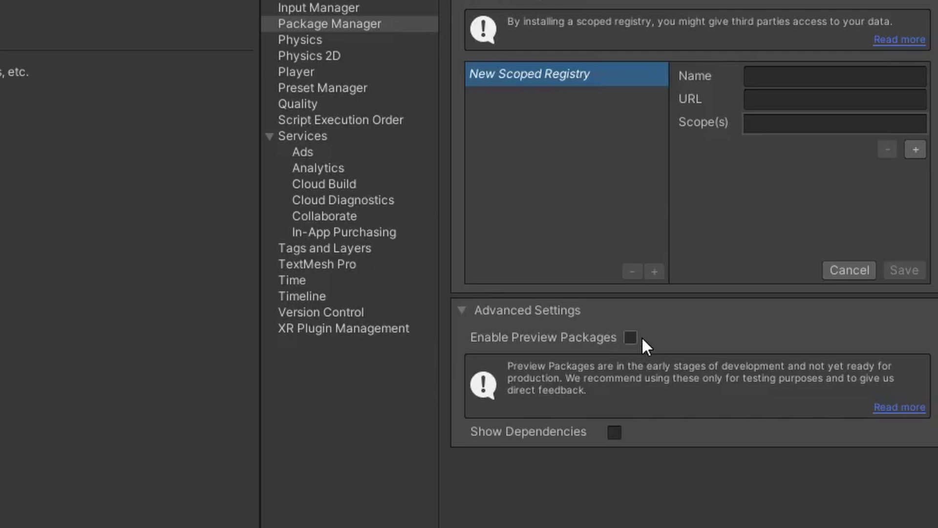
click(755, 294)
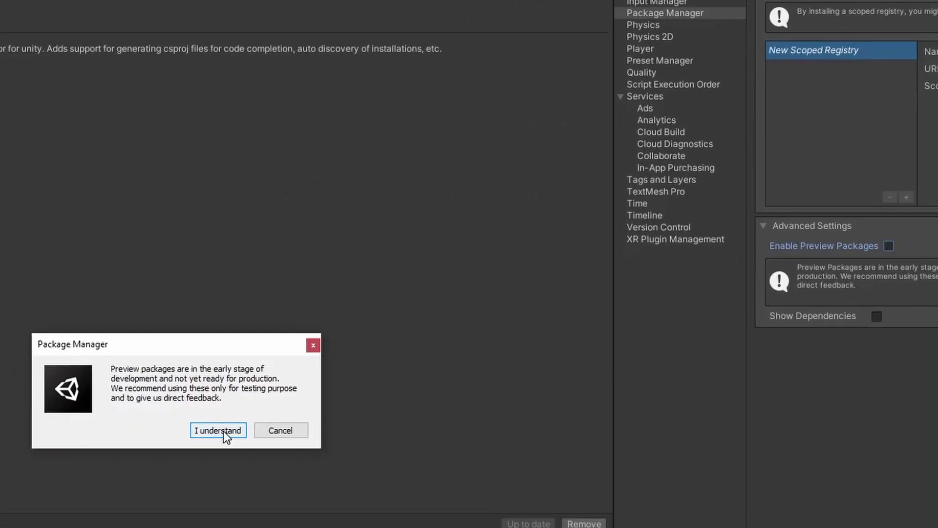
click(224, 432)
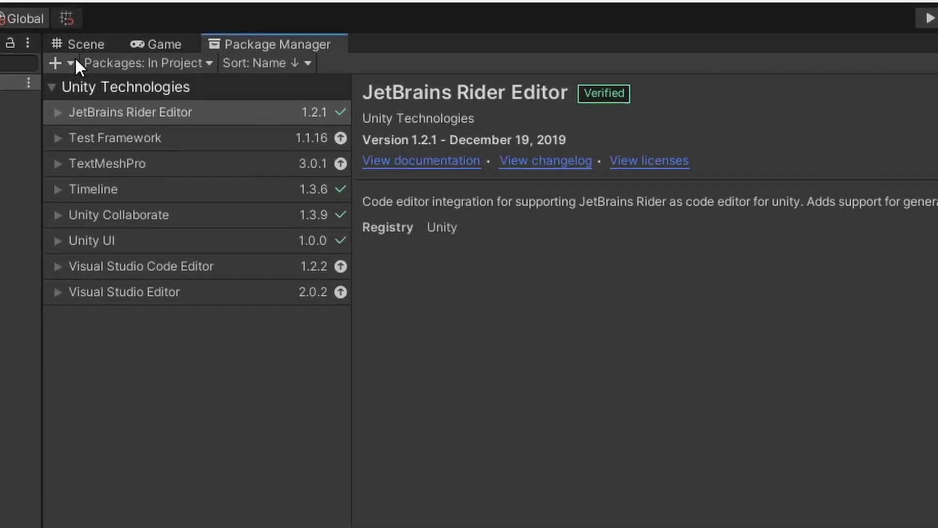
- Install com.unity.rendering.hybrid through Add package from git URL
click(60, 63)
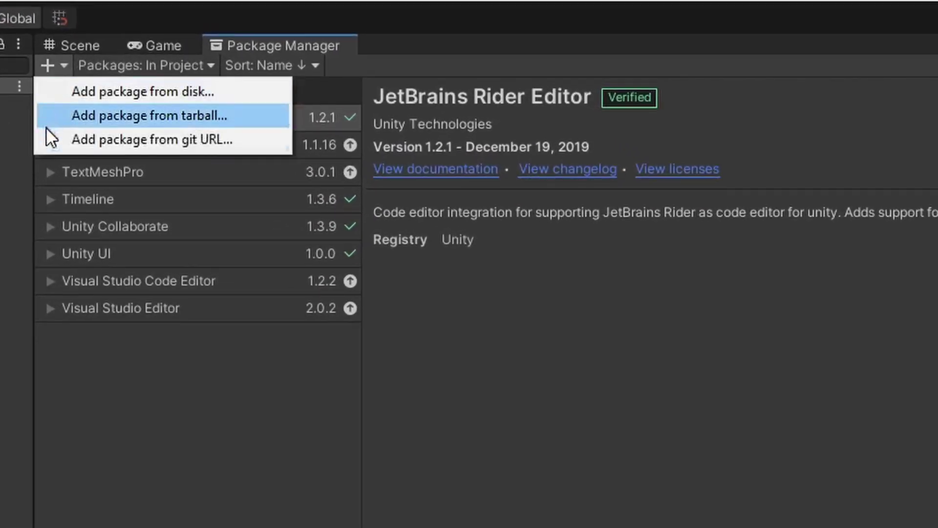
click(54, 141)
text(com.unity.rendering.hybrid)
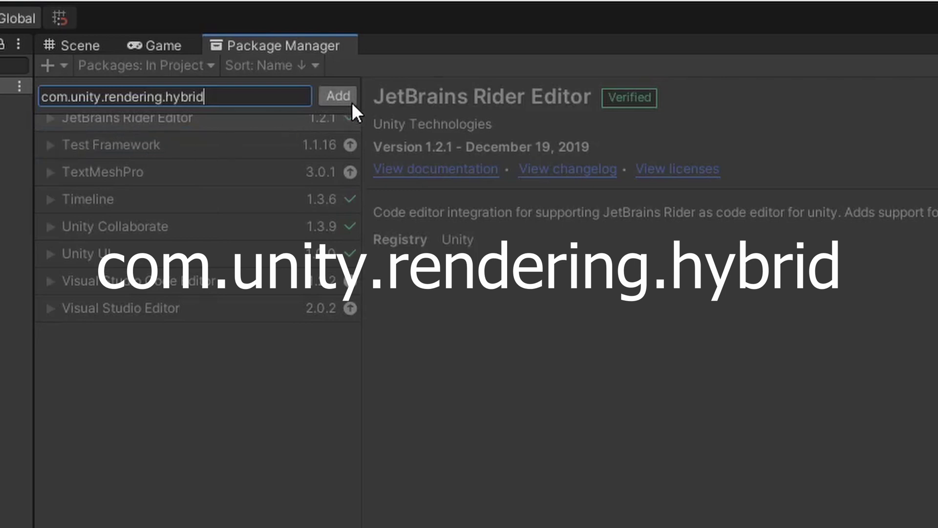
click(338, 96)
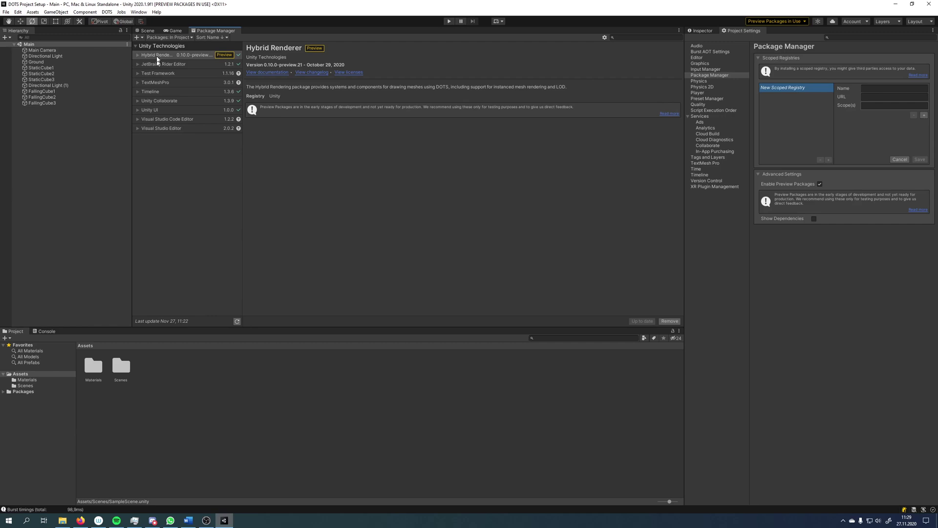
- Turn Directional Light through FallingCube3 into a new saved sub scene, MainSubScene
click(147, 30)
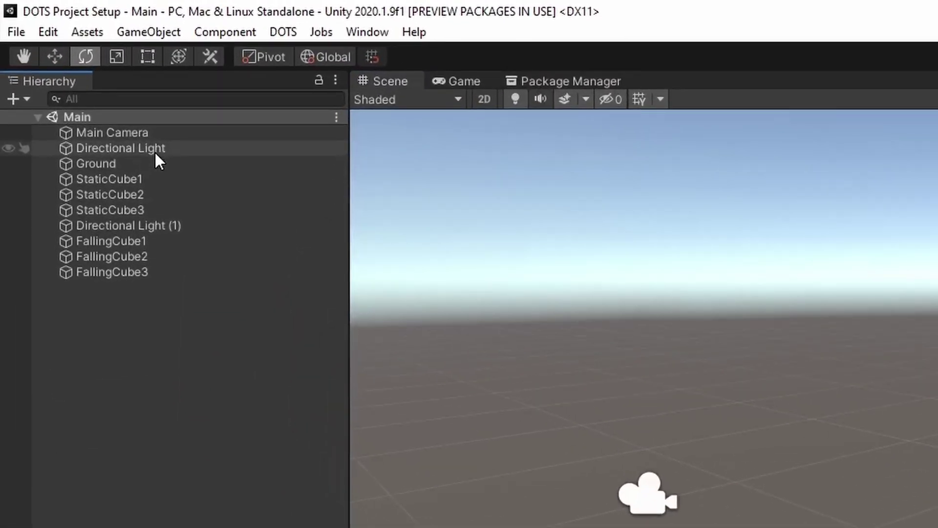
click(155, 148)
shift+click(158, 272)
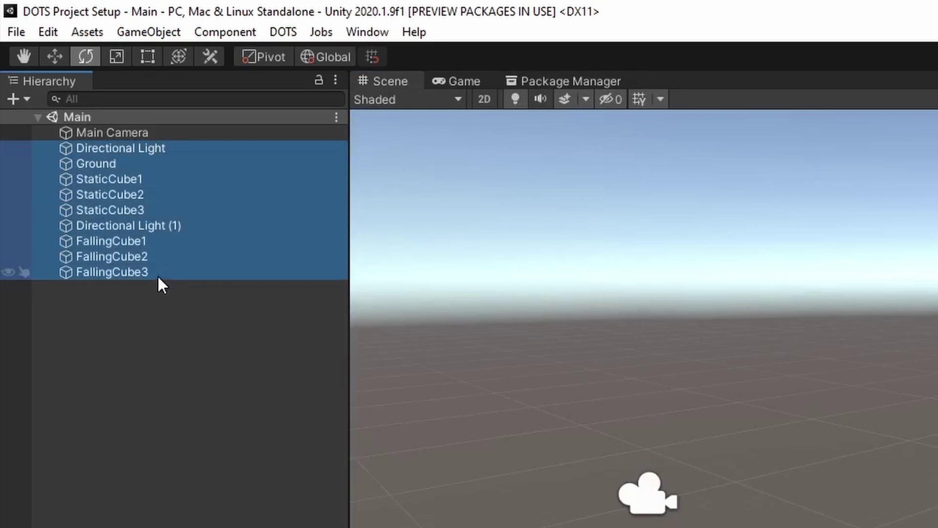
right_click(217, 237)
mouse_move(289, 433)
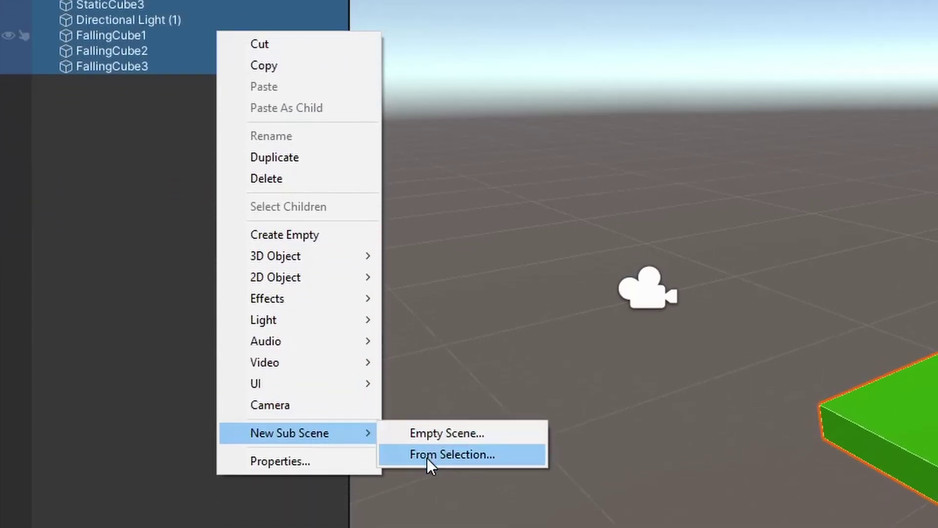
click(427, 459)
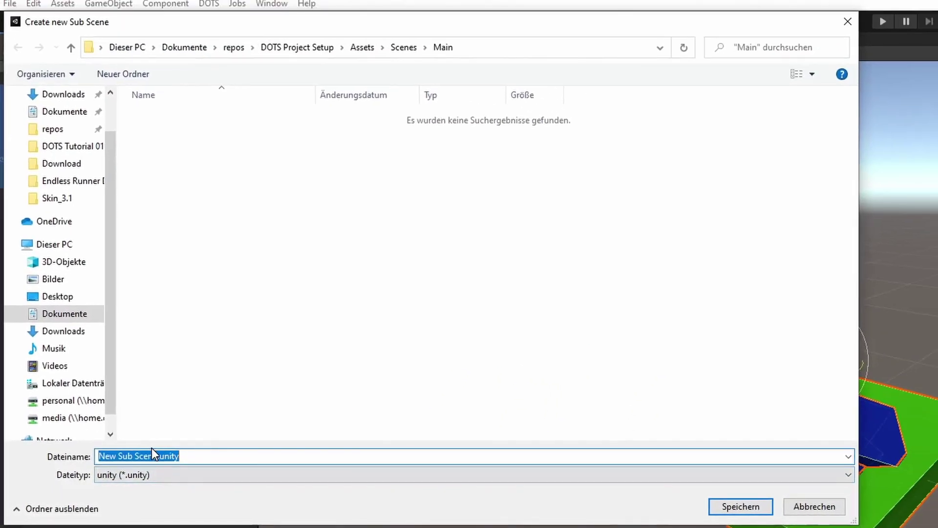
text(MainSubScene)
key(Return)
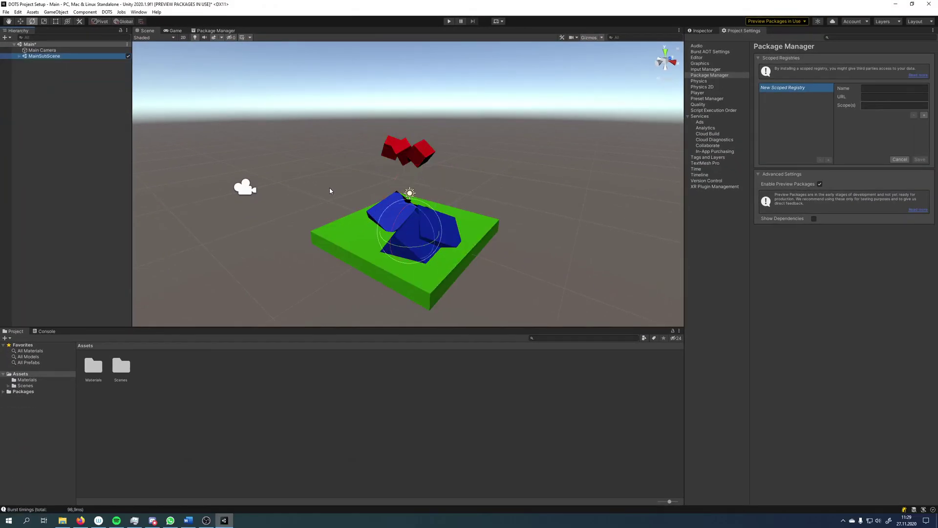
- Untick MainSubScene's edit checkbox, then play and stop the scene
click(698, 33)
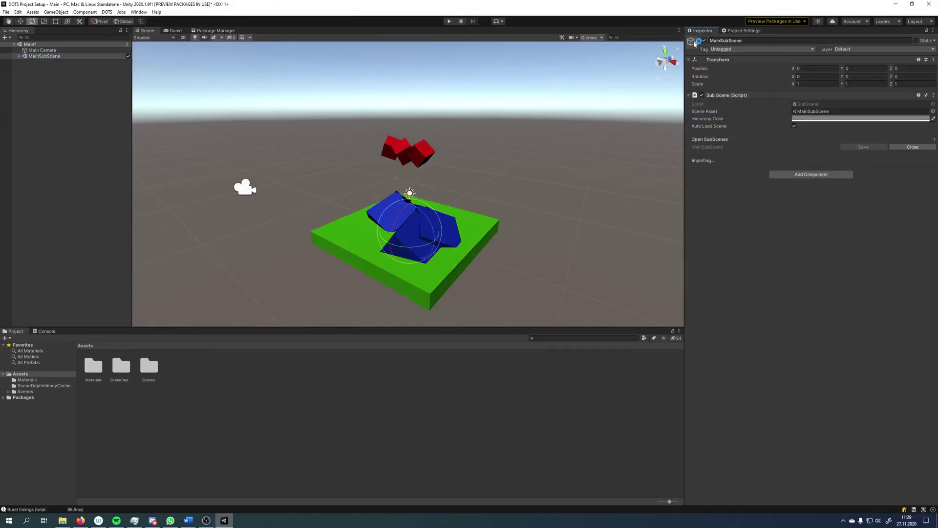
click(128, 57)
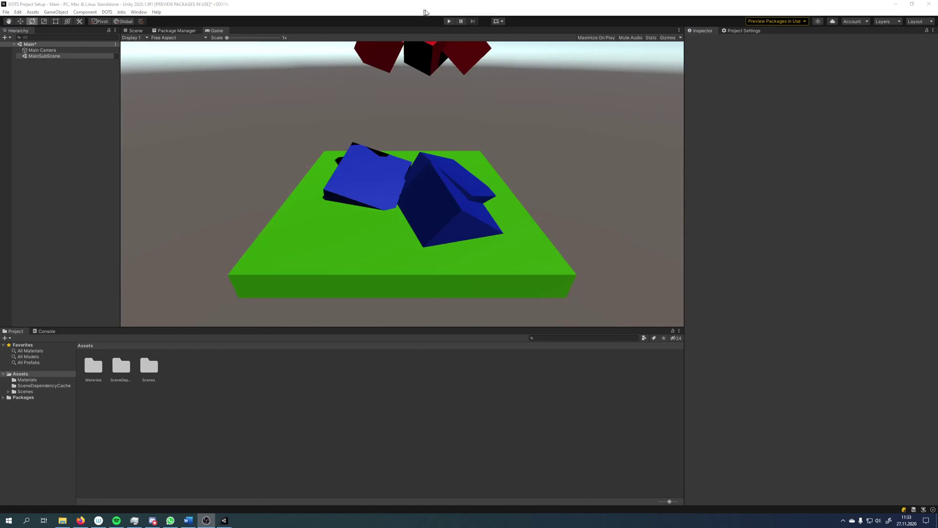
click(448, 21)
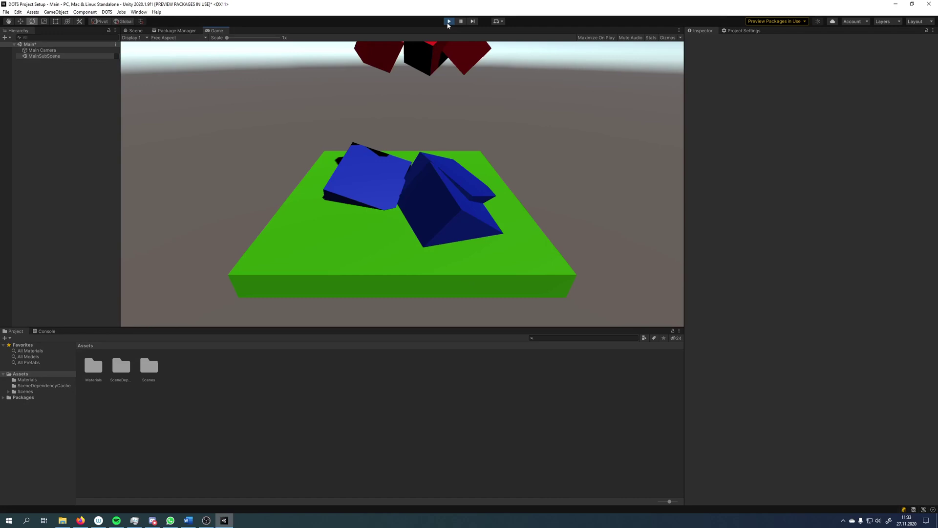
click(448, 21)
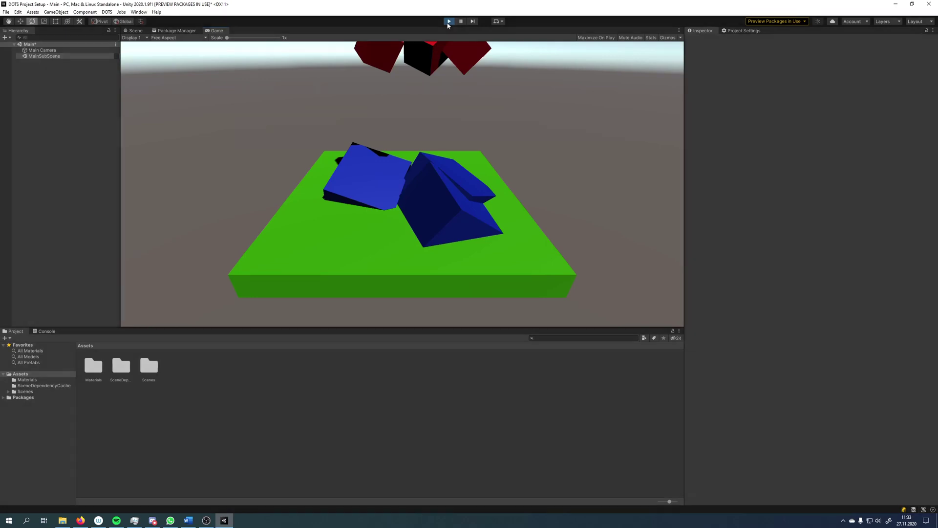
- Install com.unity.physics through Add package from git URL and return to the Scene view
click(176, 31)
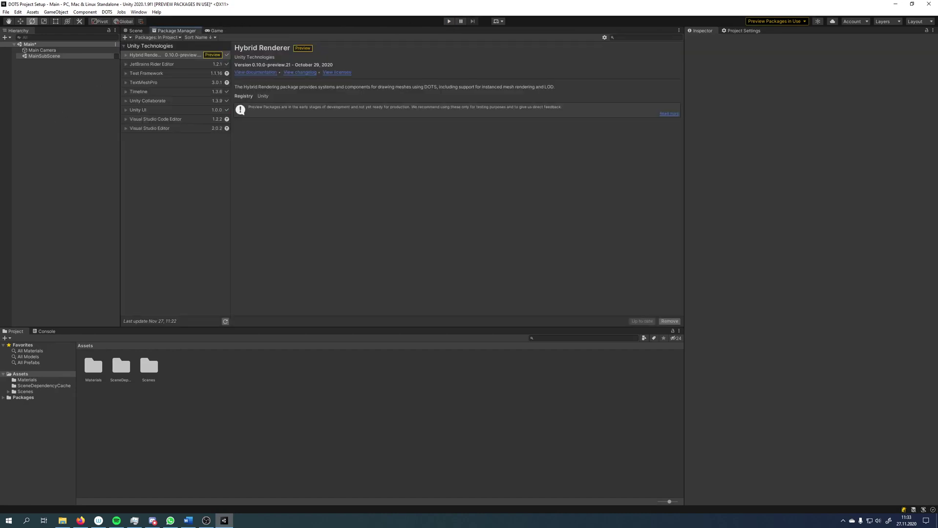
key(alt+Tab)
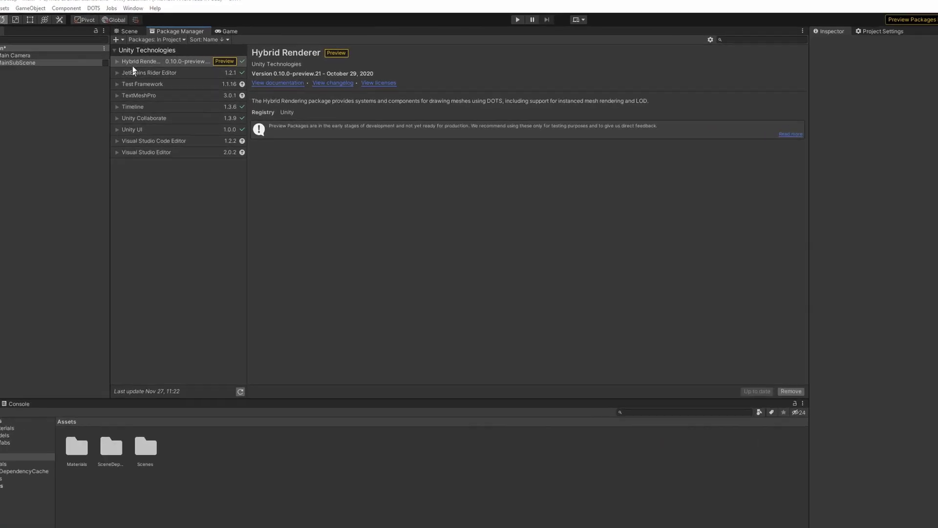
click(125, 37)
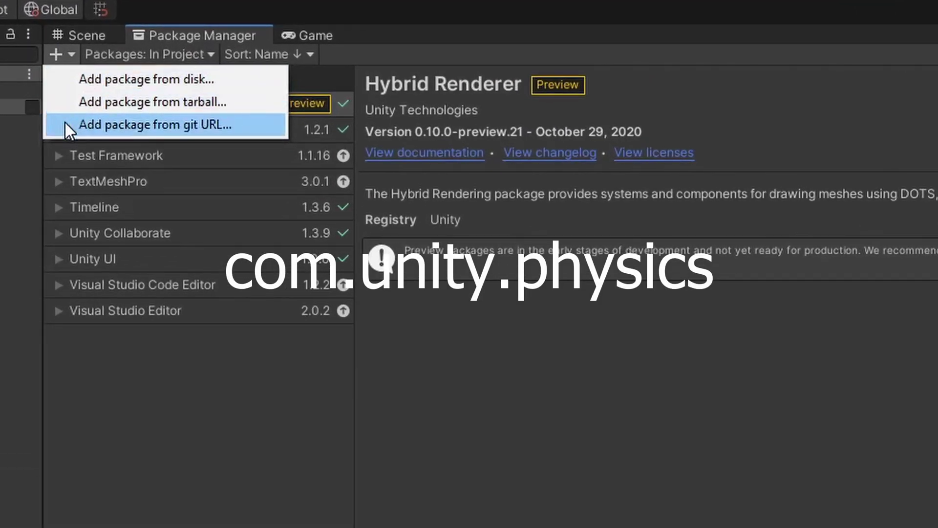
click(66, 123)
text(com.unity.physics)
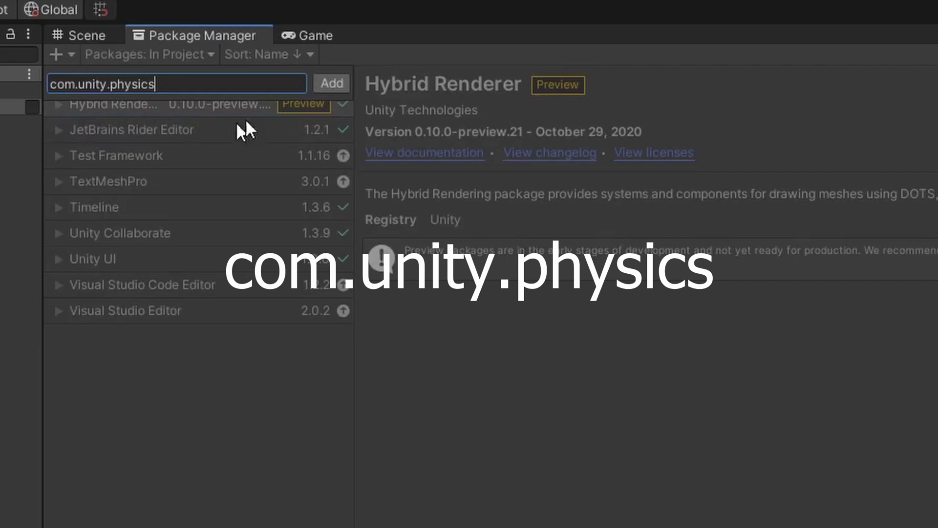
click(330, 84)
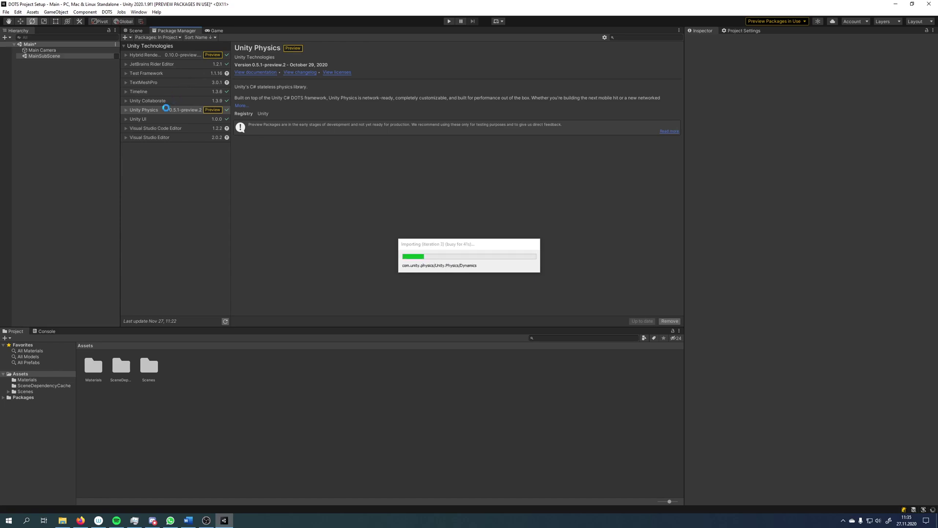
click(135, 31)
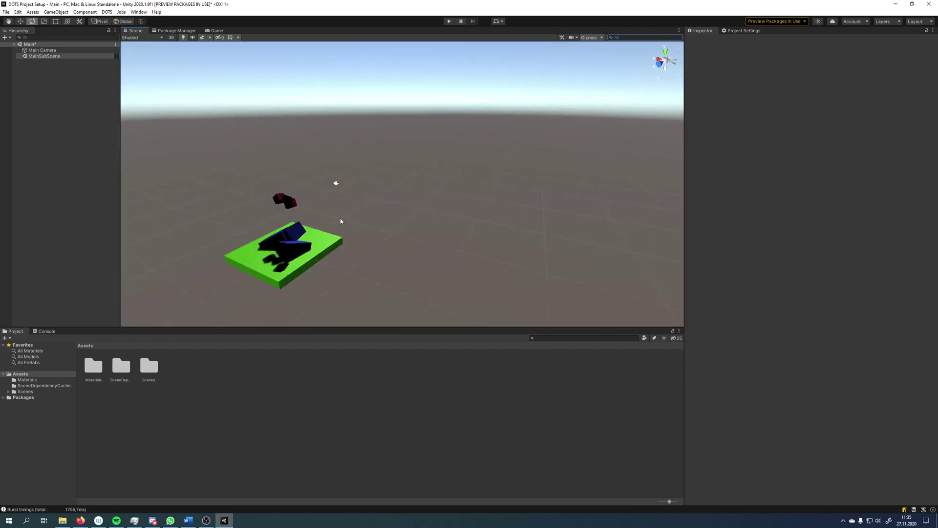
- Orbit the view, play the scene to watch cubes fall with physics, then stop
right_drag(341, 218, 286, 217)
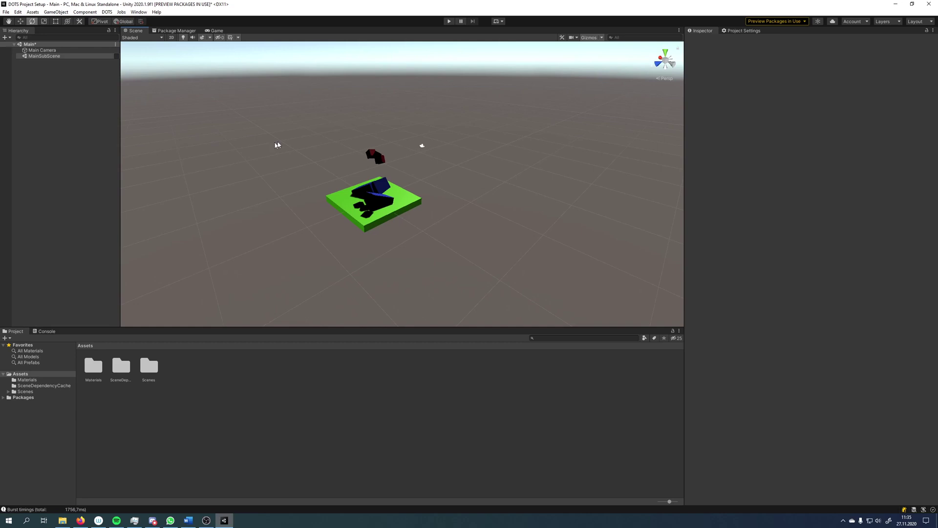
click(448, 21)
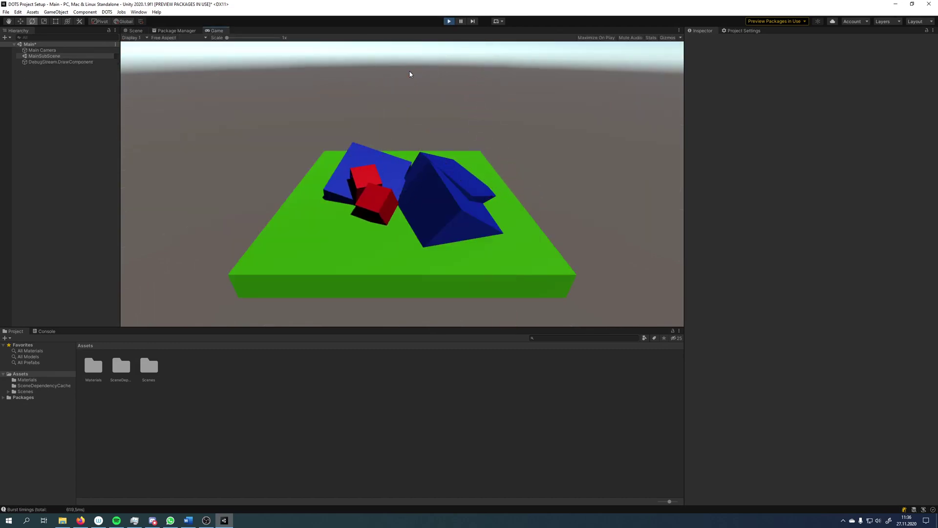
click(449, 21)
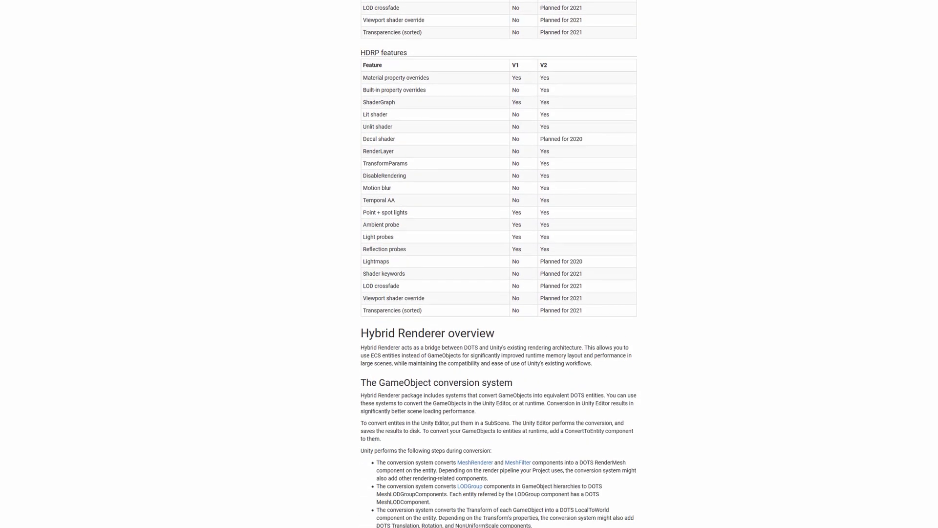
scroll(499, 293, down, 3)
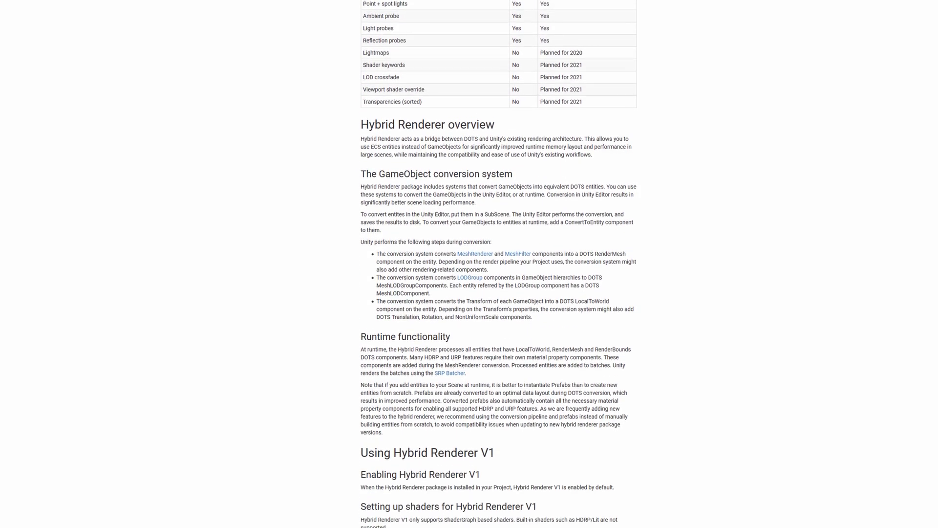
scroll(499, 293, down, 3)
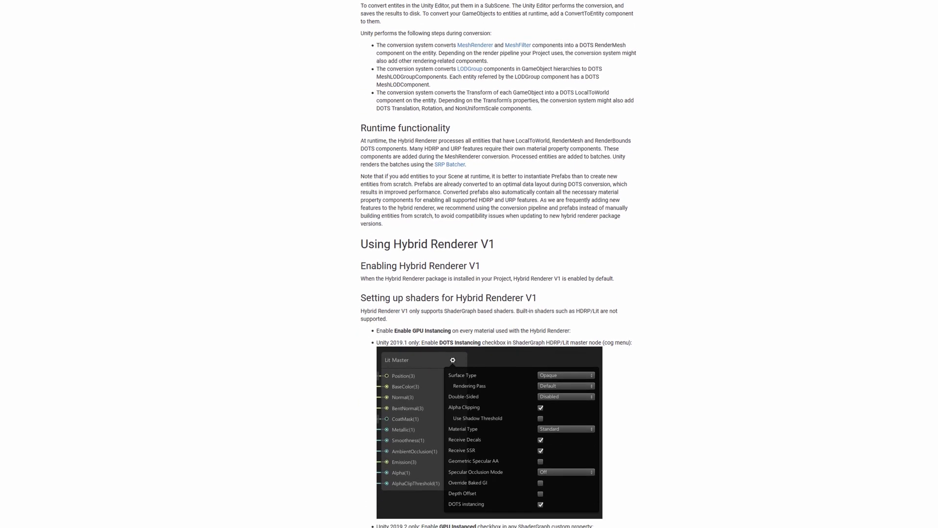
scroll(498, 294, down, 2)
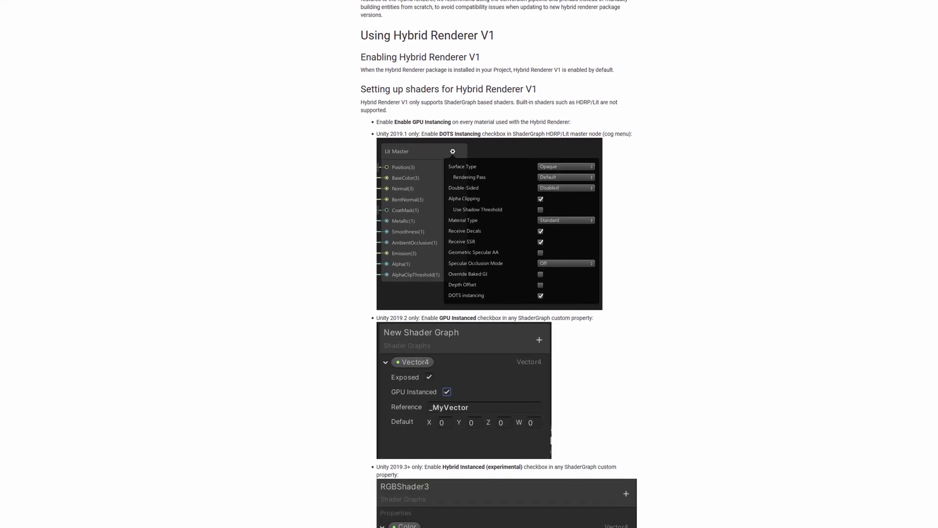
scroll(498, 293, down, 2)
scroll(498, 293, down, 2)
scroll(499, 293, down, 2)
scroll(498, 293, down, 2)
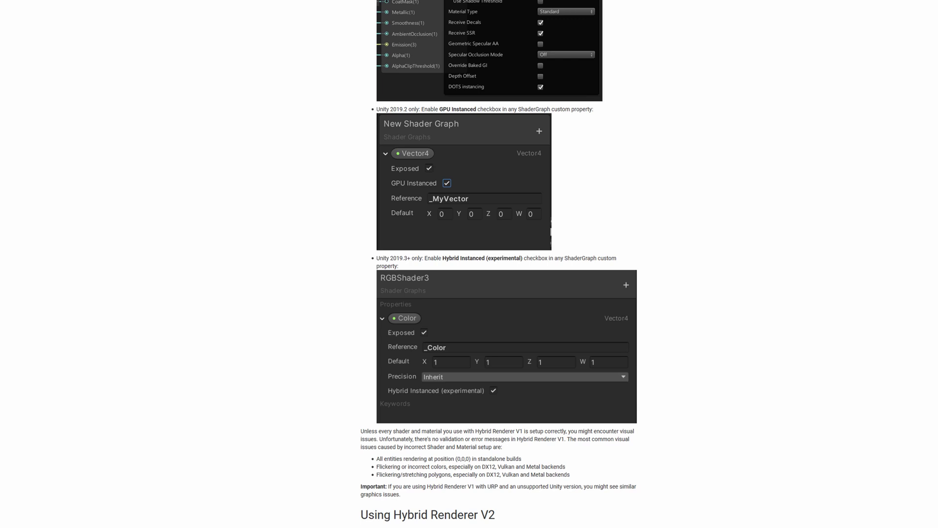
scroll(499, 293, down, 2)
scroll(498, 294, down, 2)
scroll(499, 293, down, 2)
scroll(498, 294, down, 2)
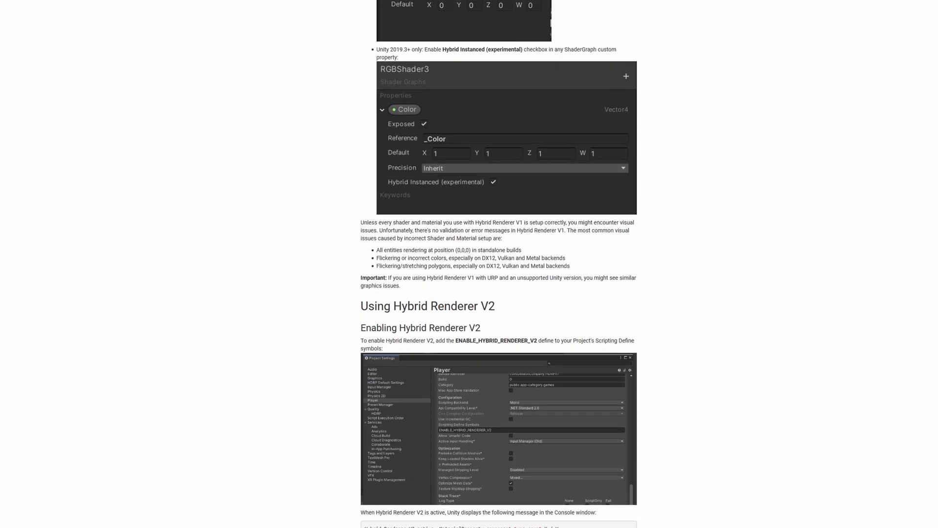
scroll(498, 294, down, 2)
scroll(498, 293, down, 2)
scroll(499, 294, down, 2)
scroll(499, 293, down, 2)
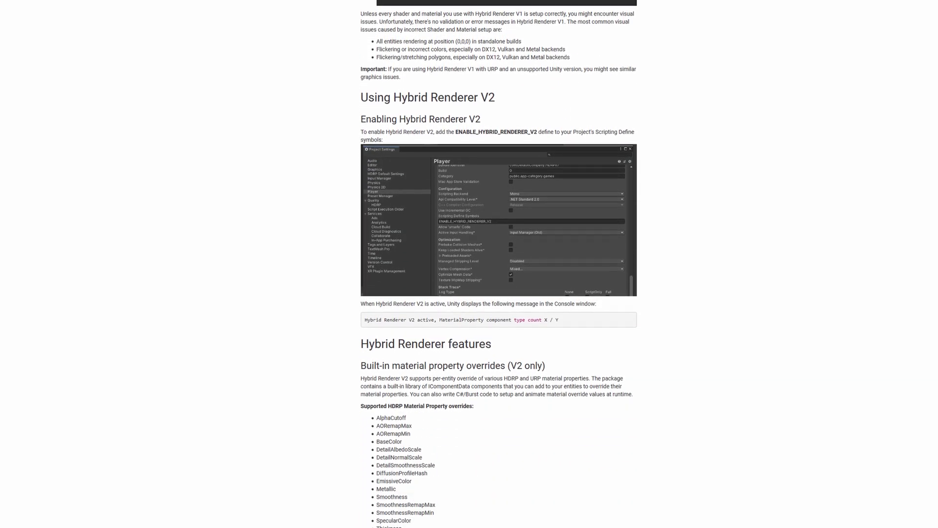
scroll(498, 293, down, 2)
scroll(499, 294, down, 2)
scroll(499, 293, down, 2)
scroll(499, 293, down, 2)
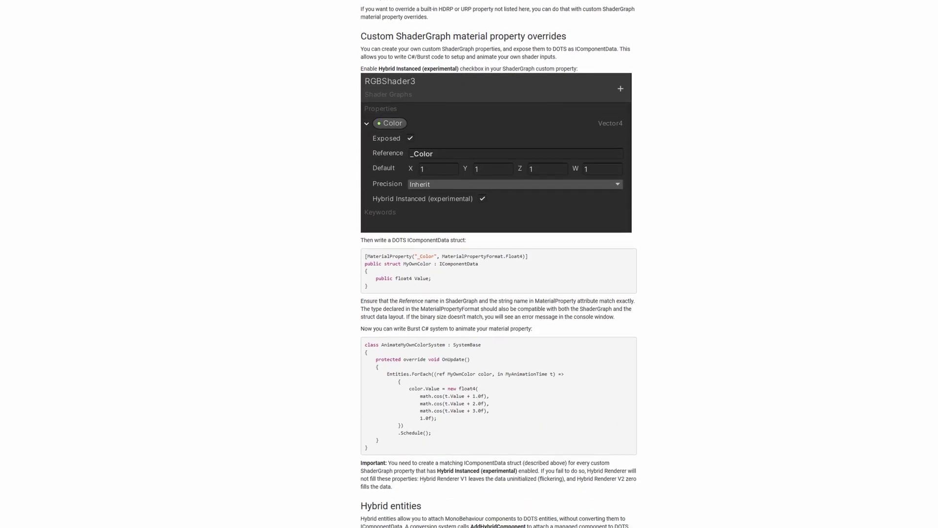
scroll(498, 293, down, 2)
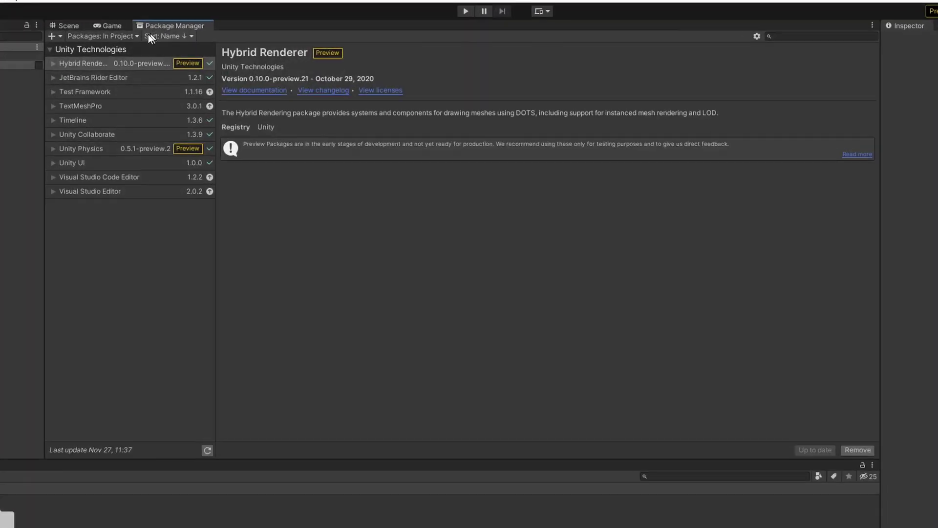
- Update Universal RP from the Unity Registry to version 9.0.0-preview.72
click(97, 36)
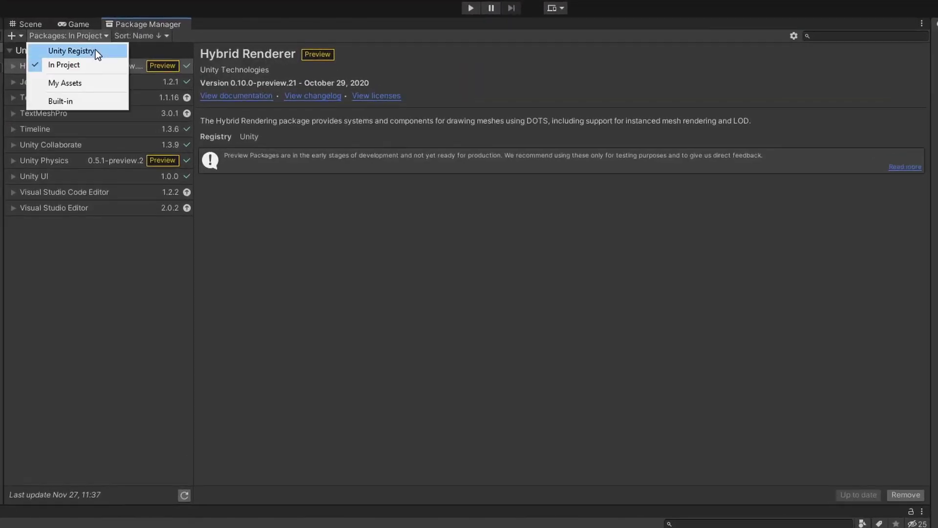
click(71, 50)
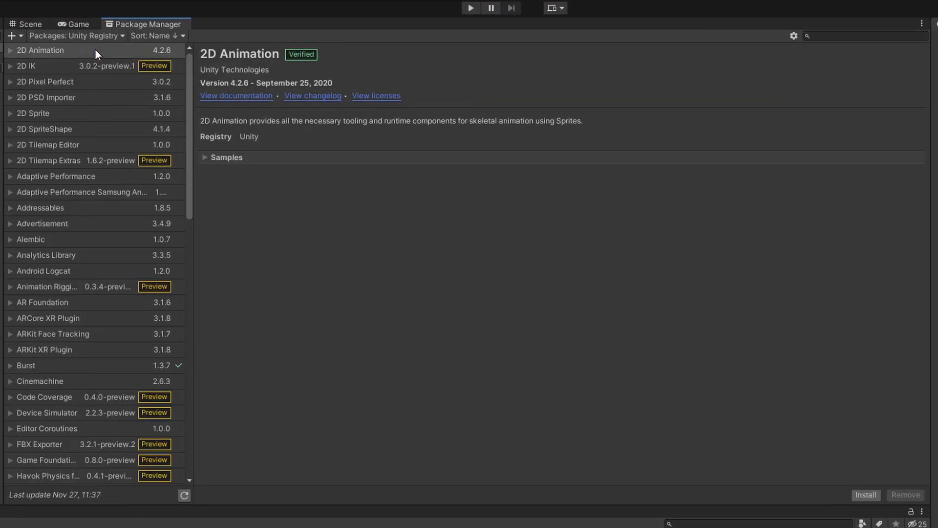
click(827, 36)
text(al RP)
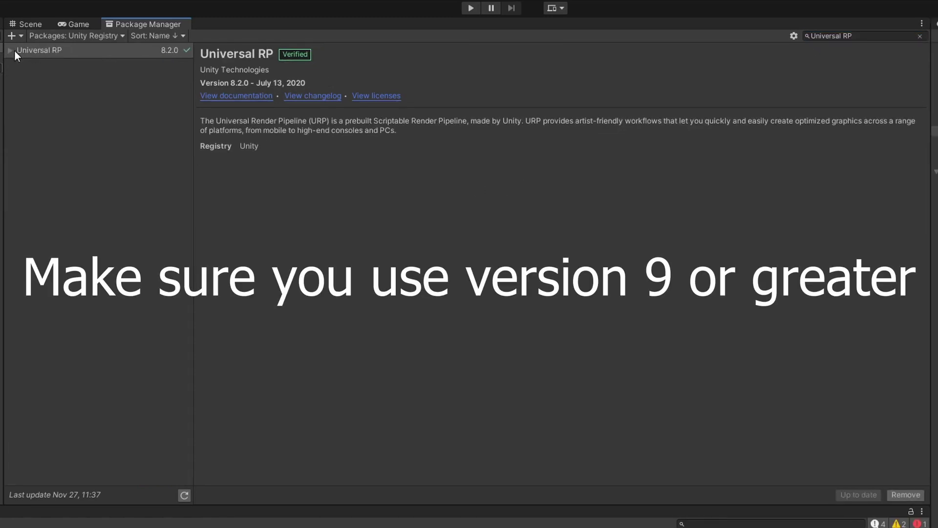
click(10, 50)
click(110, 80)
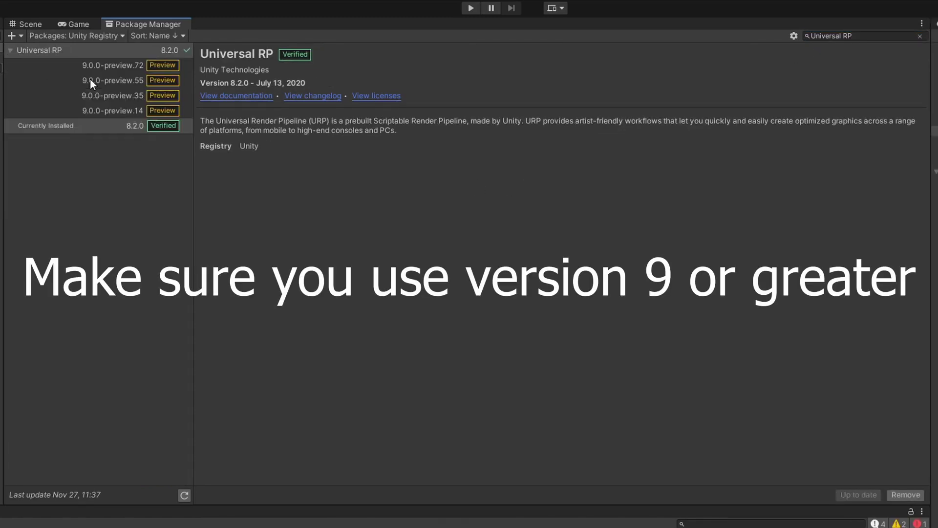
click(104, 67)
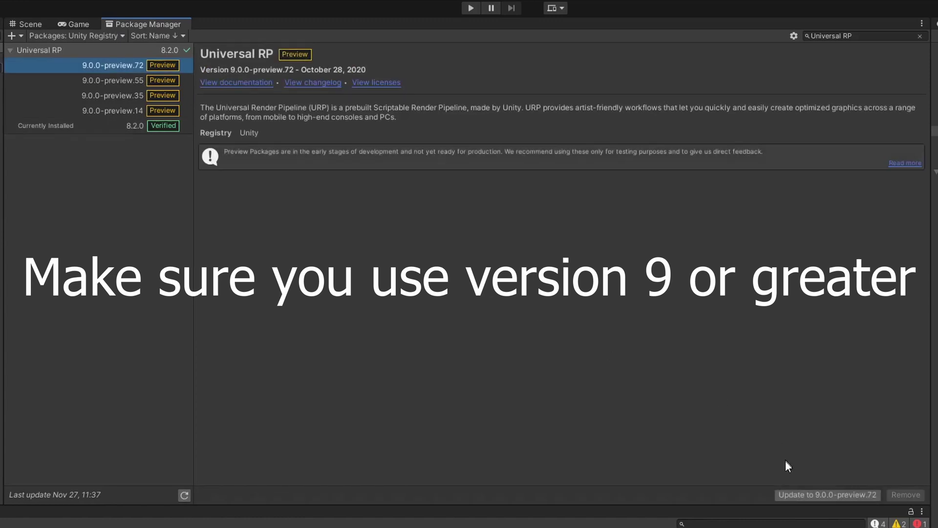
click(795, 496)
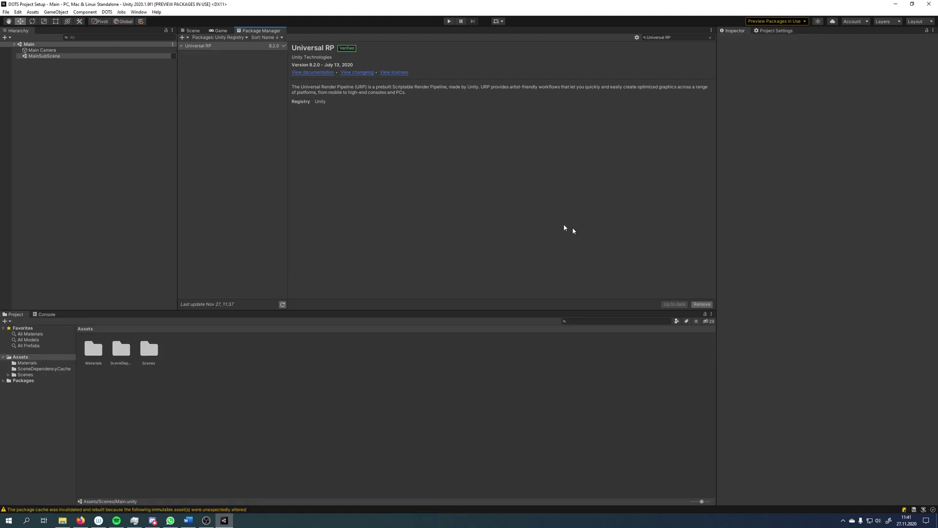
click(191, 32)
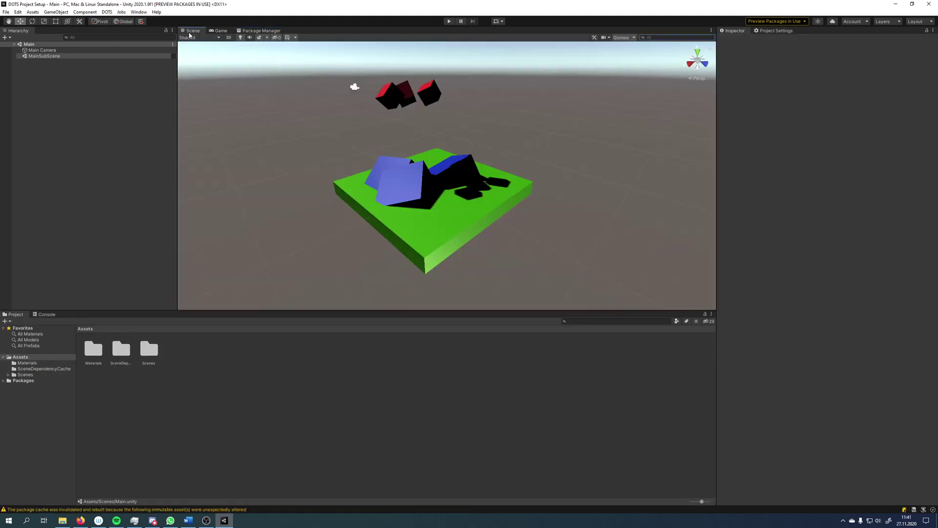
- Create a URP Pipeline Asset (Forward Renderer) in Assets and inspect both new assets
right_click(216, 363)
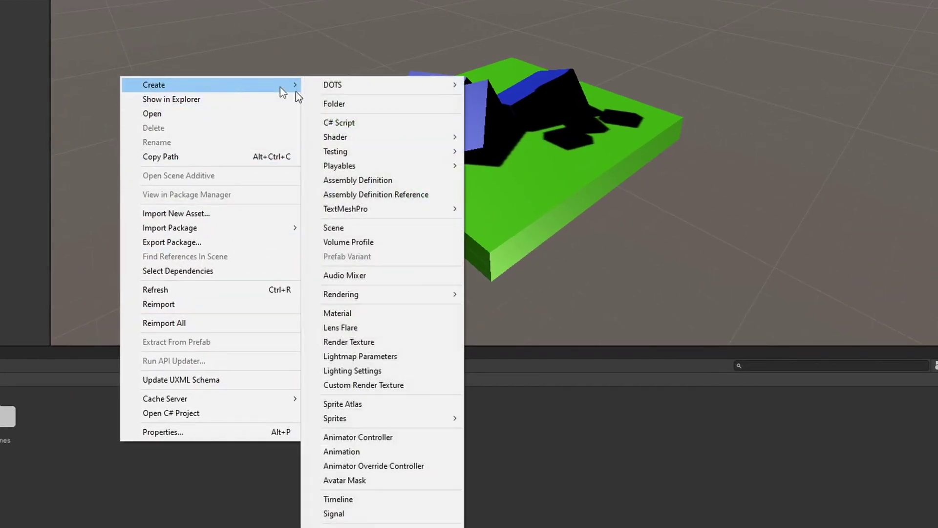
mouse_move(211, 84)
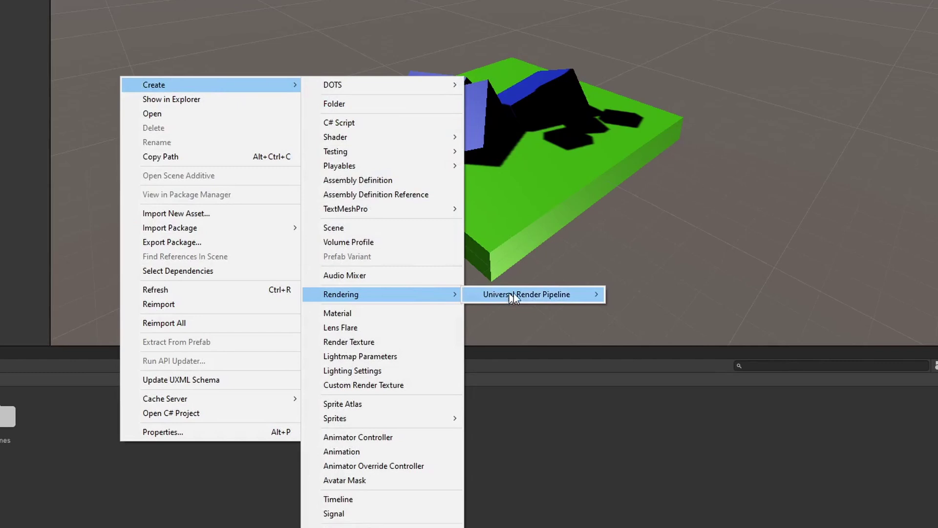
mouse_move(526, 294)
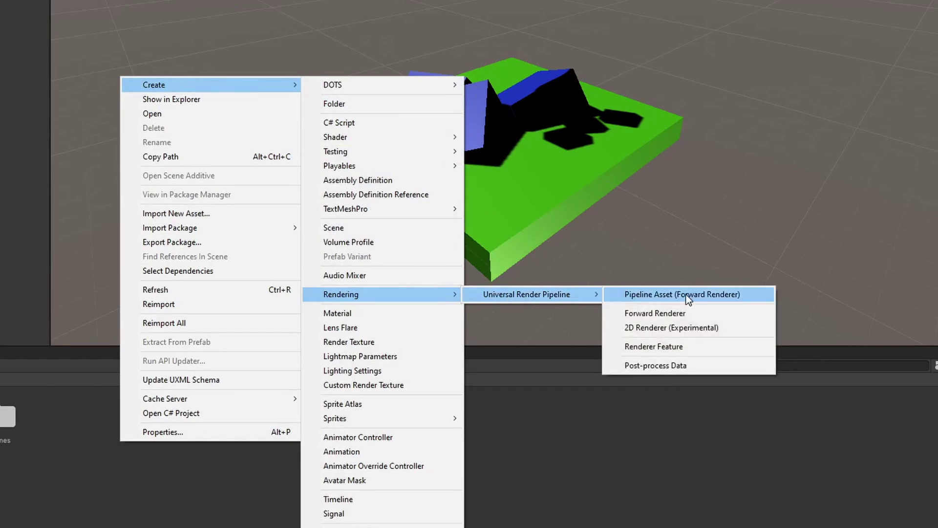
click(689, 299)
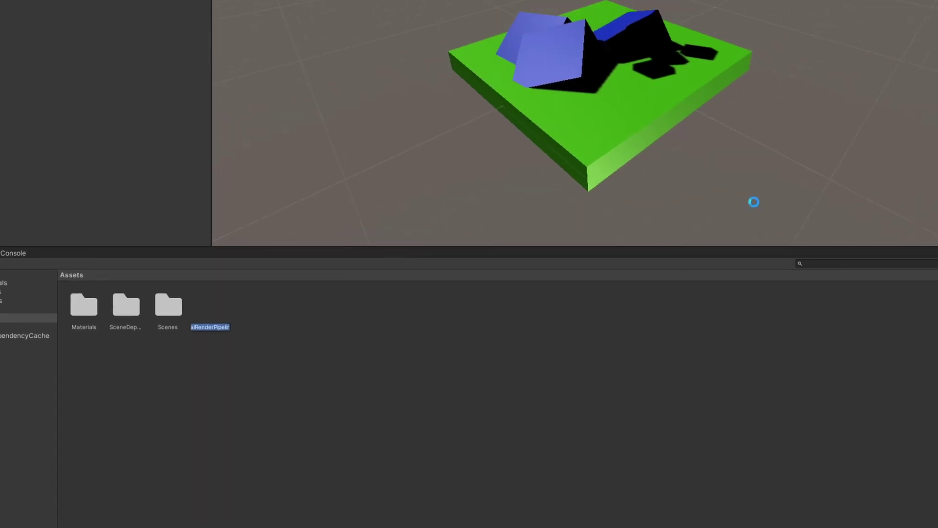
key(Return)
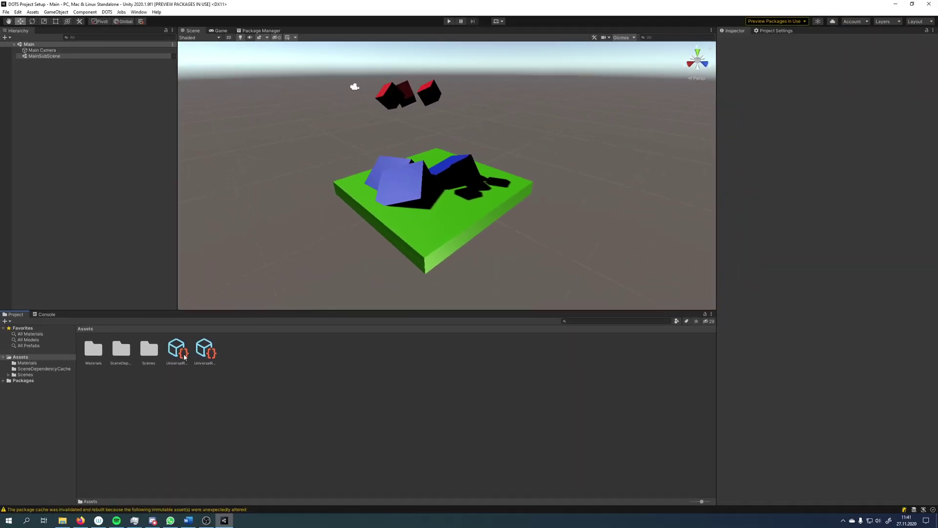
click(177, 350)
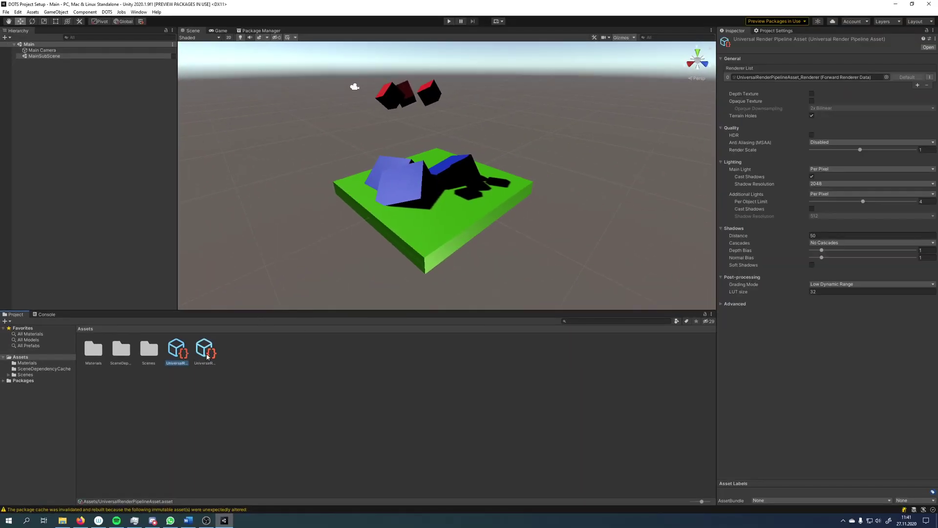
click(207, 352)
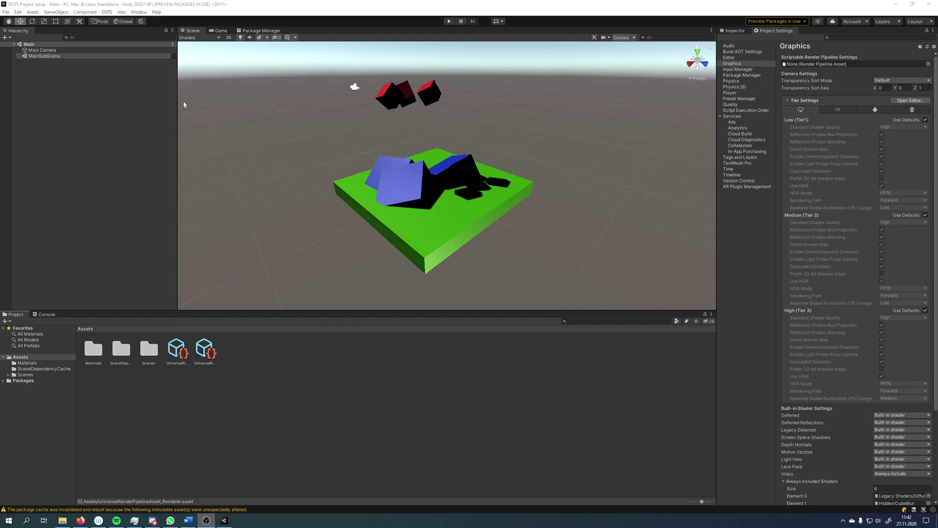
- Assign UniversalRenderPipelineAsset as the Scriptable Render Pipeline in Graphics settings
mouse_move(88, 56)
click(173, 56)
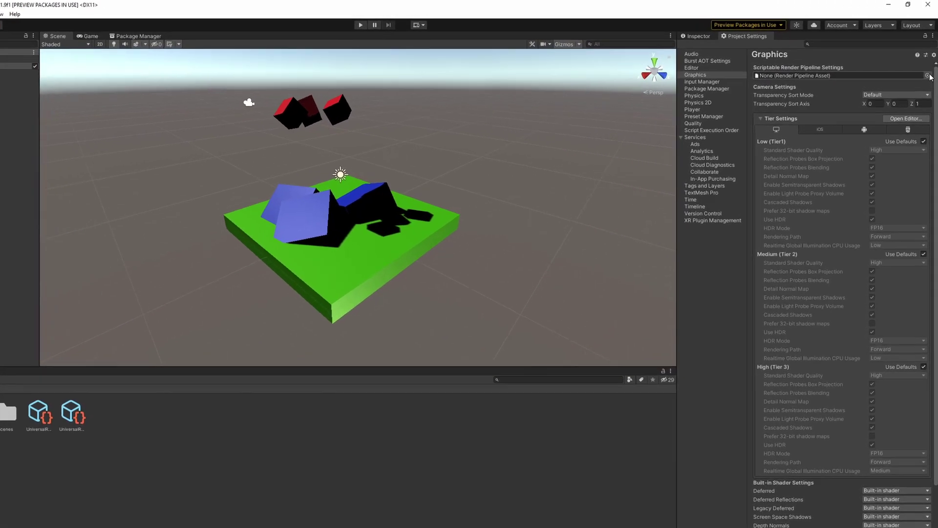
click(928, 75)
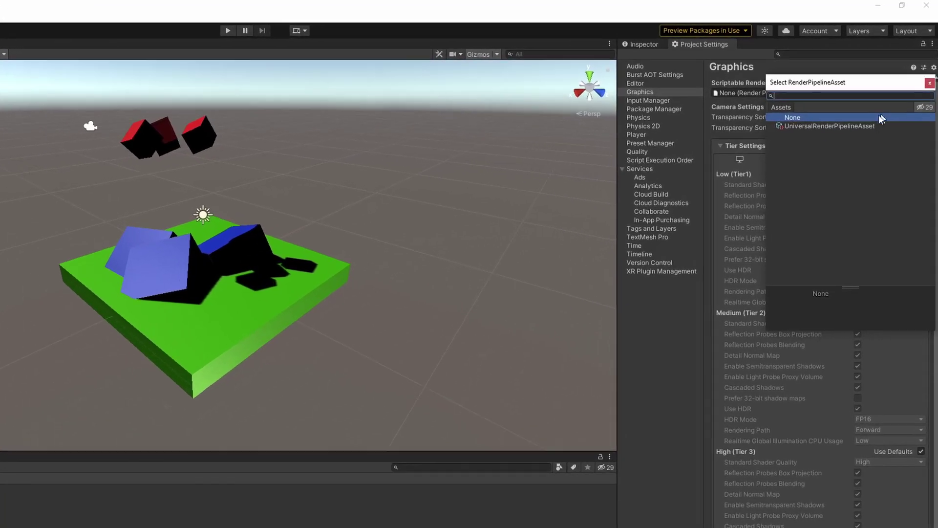
double_click(854, 130)
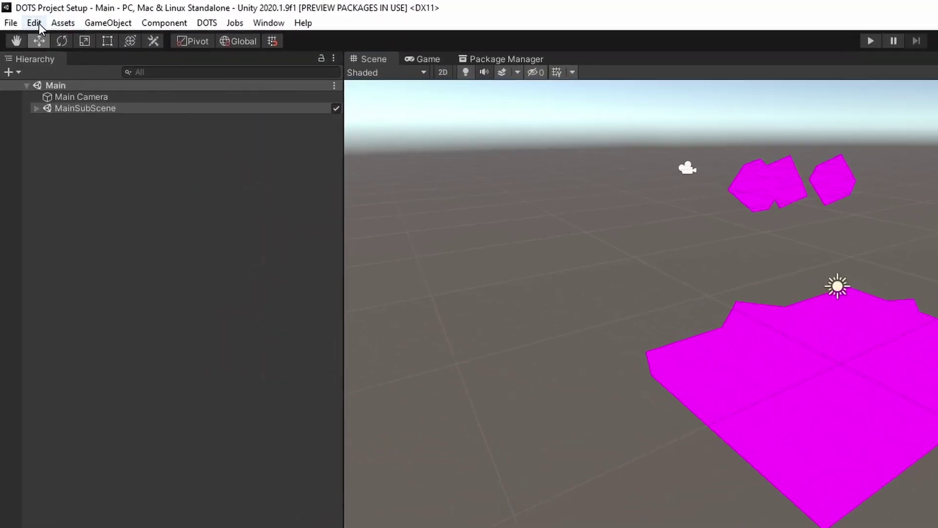
click(37, 22)
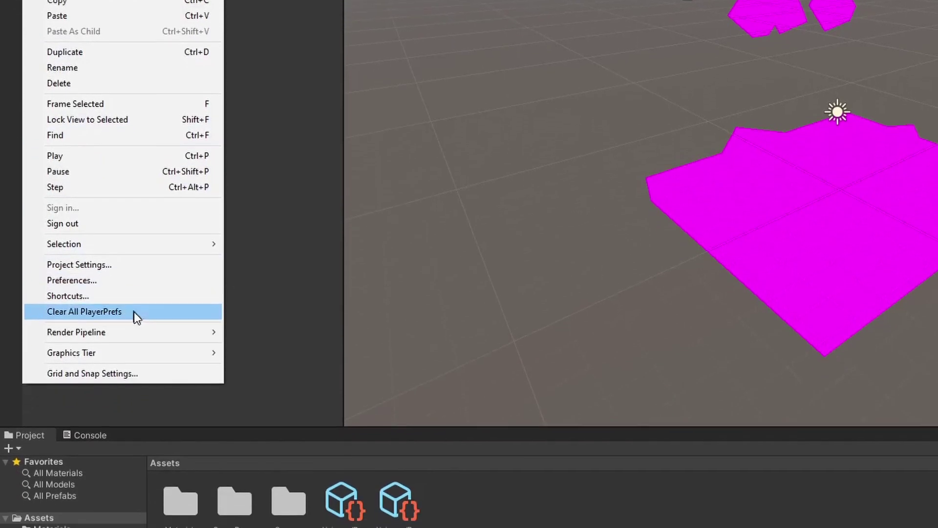
mouse_move(77, 300)
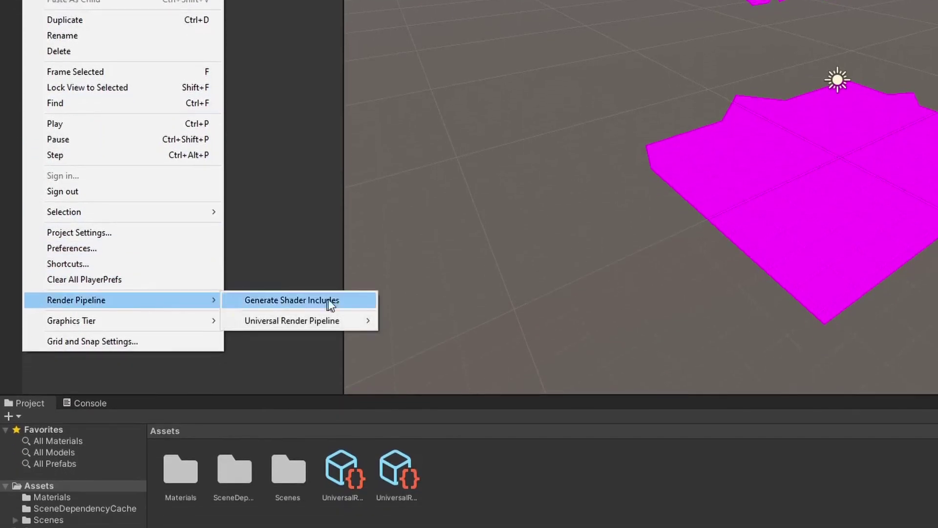
mouse_move(291, 320)
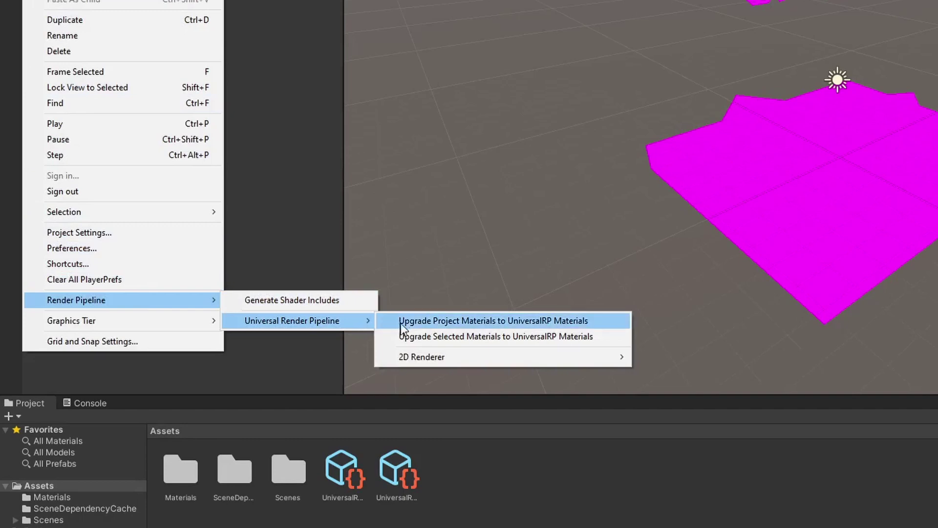
- Upgrade all project materials to Universal RP materials, confirming the overwrite
click(599, 318)
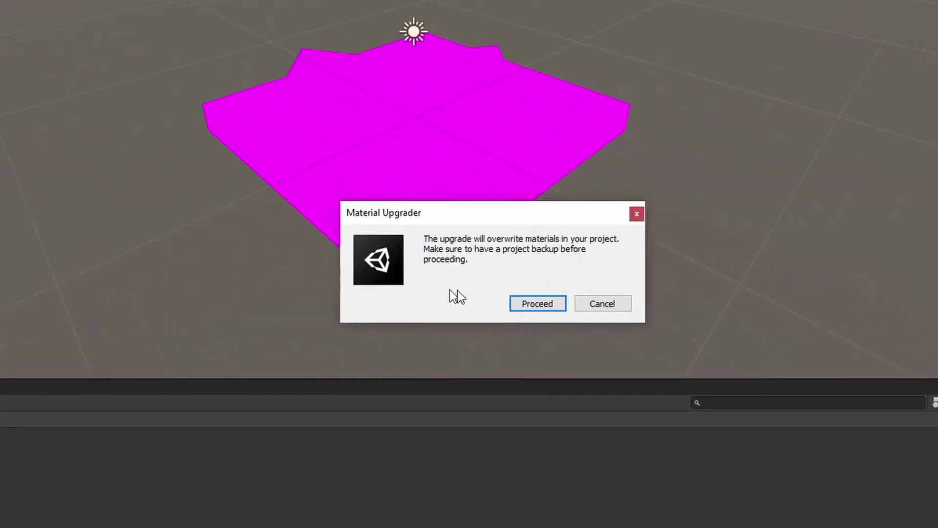
click(527, 304)
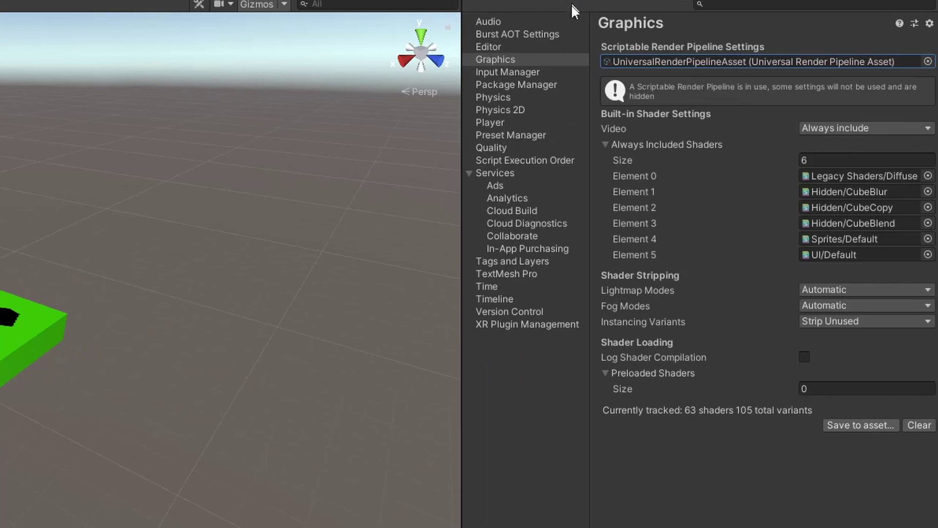
- Inspect the Console's 'Hybrid Renderer V2 active' message and its stack trace
click(522, 123)
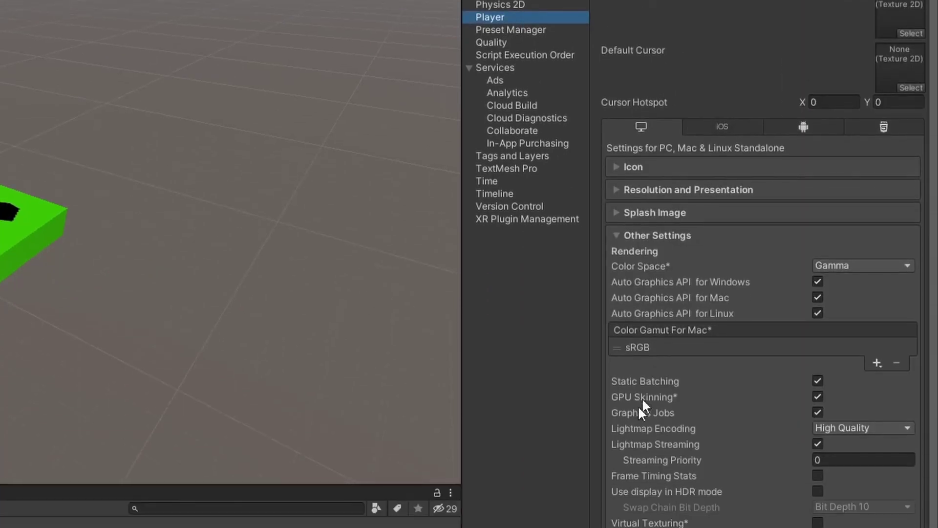
scroll(626, 252, down, 4)
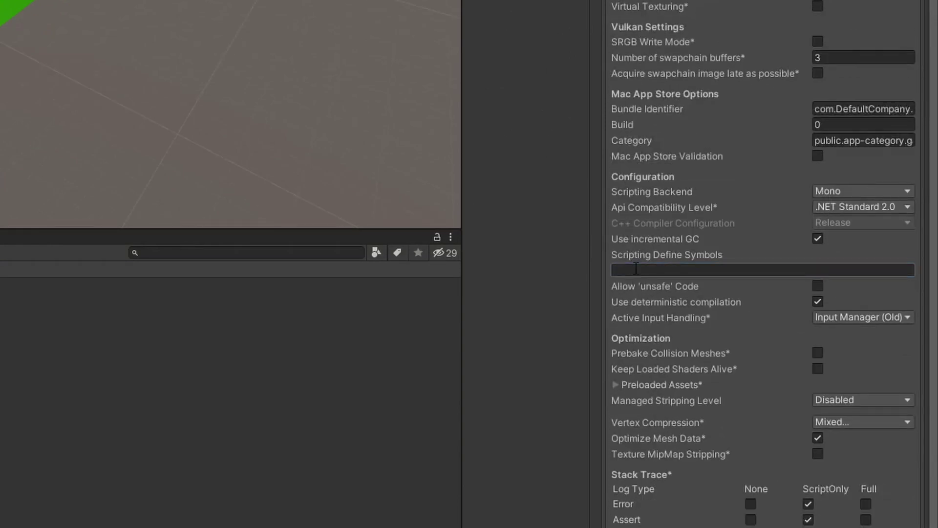
text(ENABLE_HYBRID_RENDERER_V2)
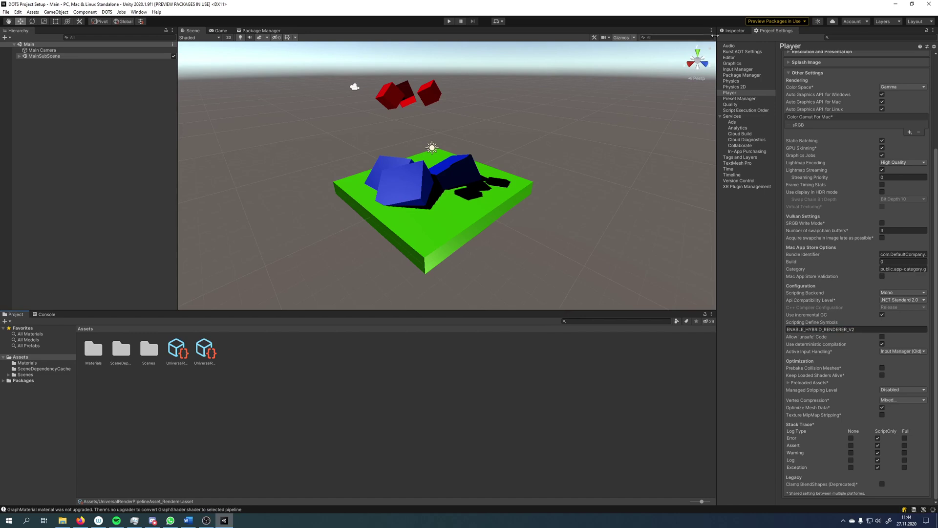
click(46, 314)
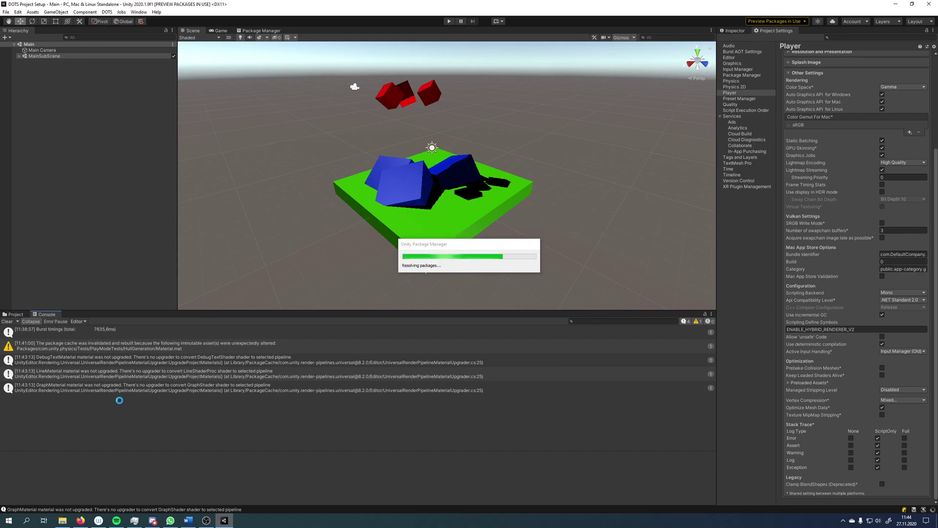
click(266, 149)
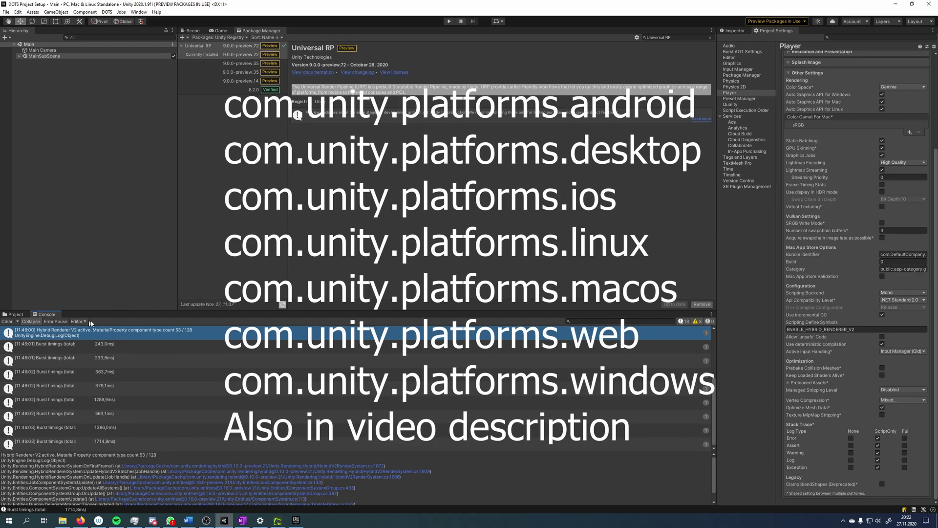
- Reveal the project folder in Explorer and open Packages/manifest.json in a text editor
click(17, 313)
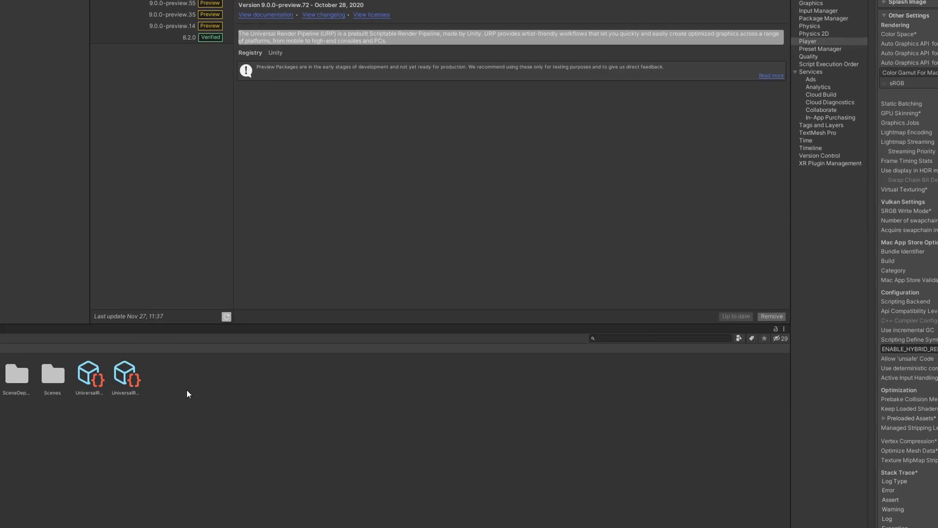
right_click(66, 424)
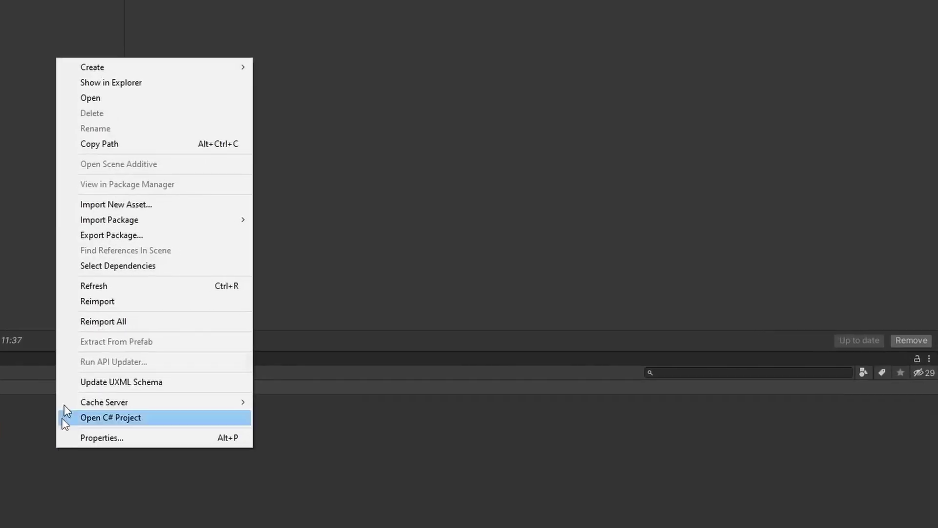
click(54, 82)
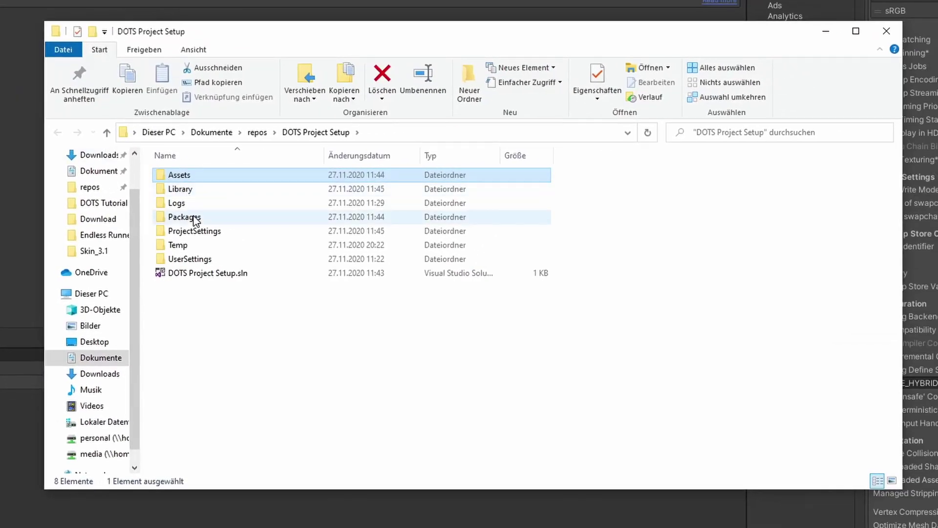
double_click(186, 218)
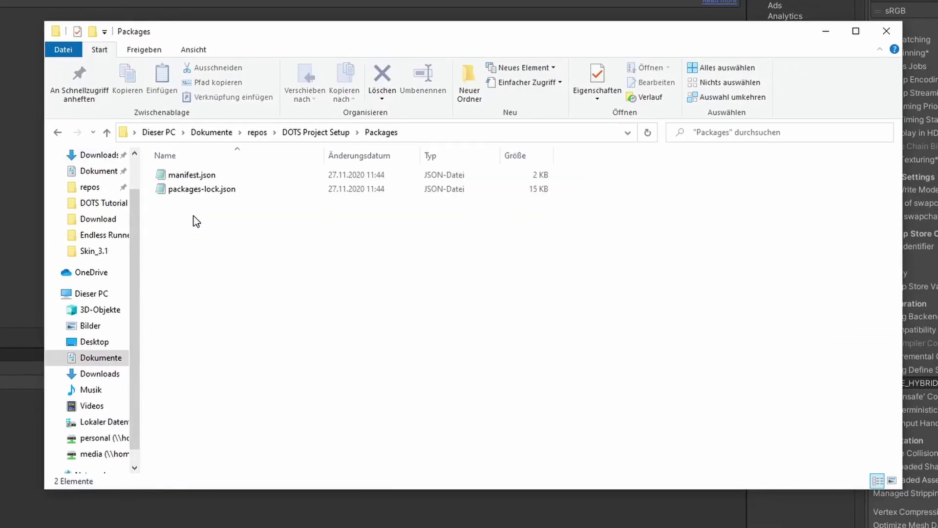
double_click(192, 175)
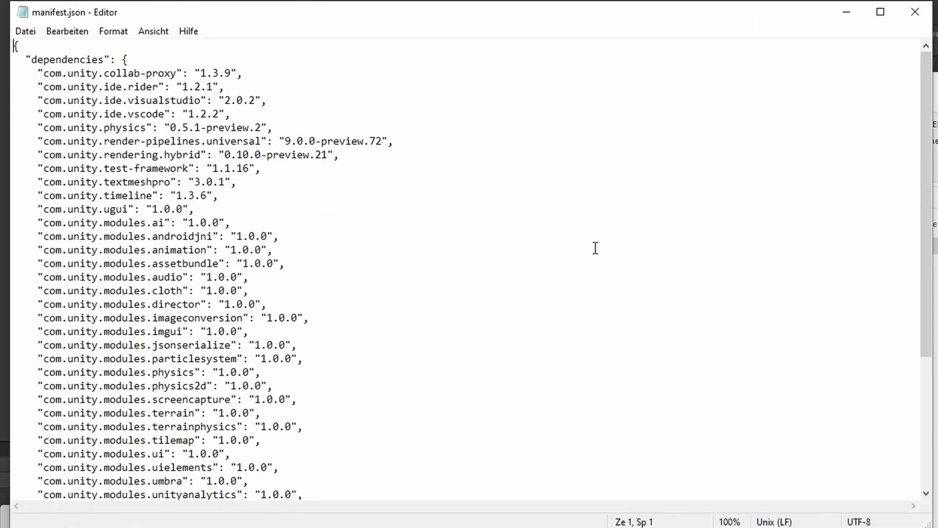
scroll(595, 248, down, 5)
scroll(595, 248, down, 5)
- Paste the com.unity.platforms entries after the xr dependency, fixing indentation and the trailing comma
click(243, 440)
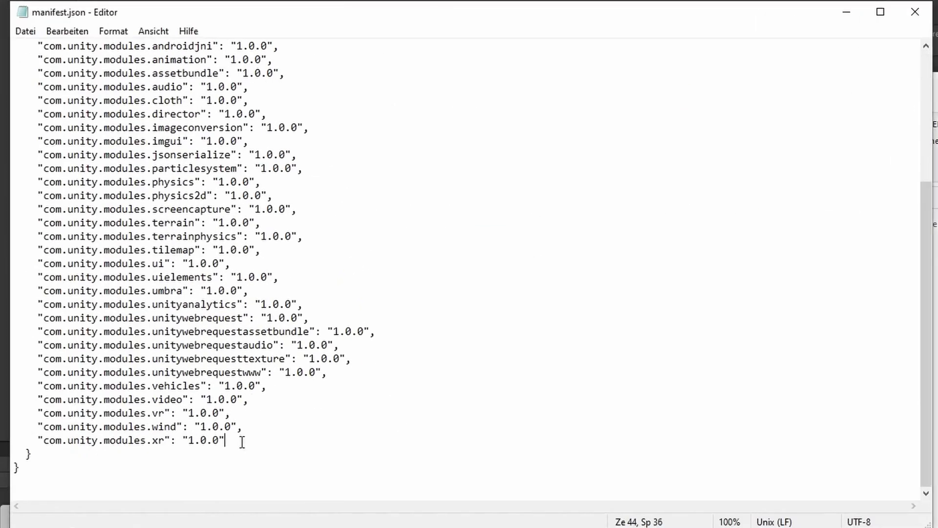
text(,)
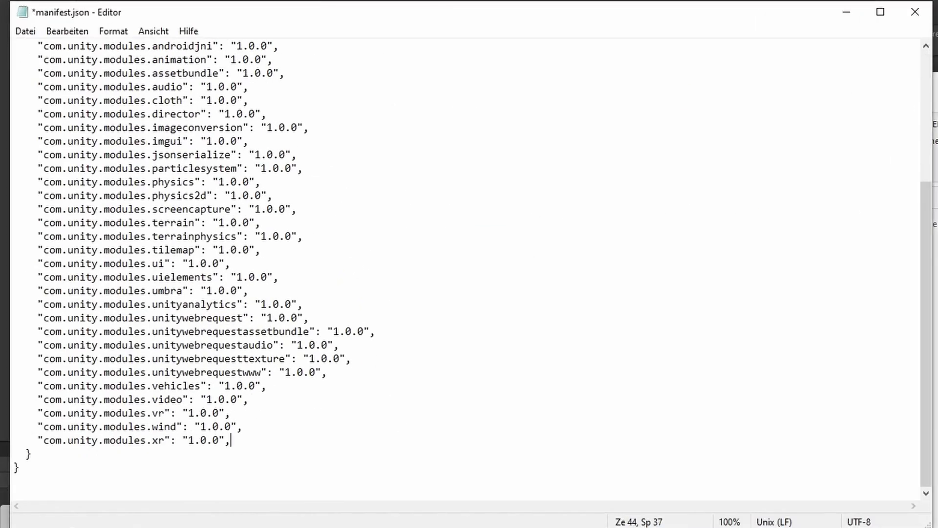
key(Return)
key(Tab)
key(BackSpace)
text("com.unity.platforms": "0.9.0-preview.9",     "com.unity.platforms.android": "0.9.0-preview.9",     "com.unity.platforms.desktop": "0.1.8-preview",     "com.unity.platforms.ios": "0.9.0-preview.9",     "com.unity.platforms.linux": "0.9.0-preview.9",     "com.unity.platforms.macos": "0.9.0-preview.9",     "com.unity.platforms.web": "0.9.0-preview.9",     "com.unity.platforms.windows": "0.9.0-preview.9",)
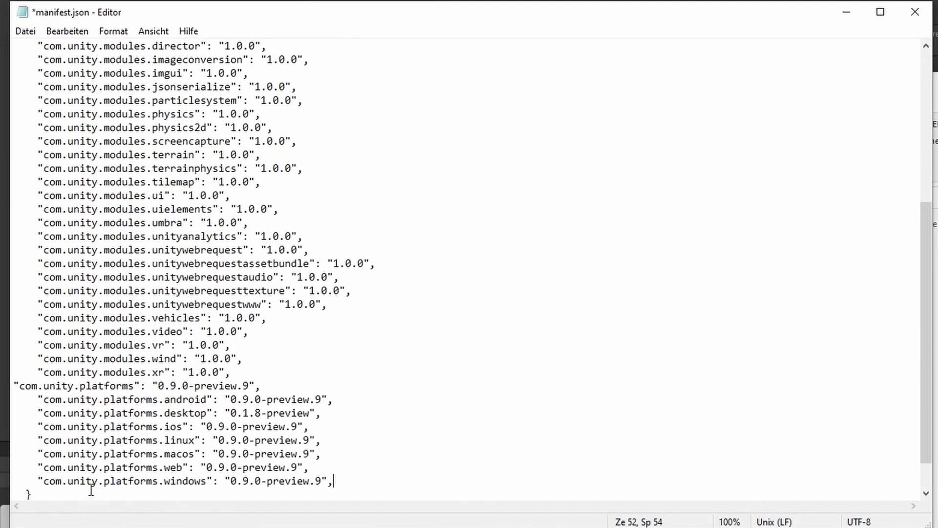
click(16, 388)
key(Tab)
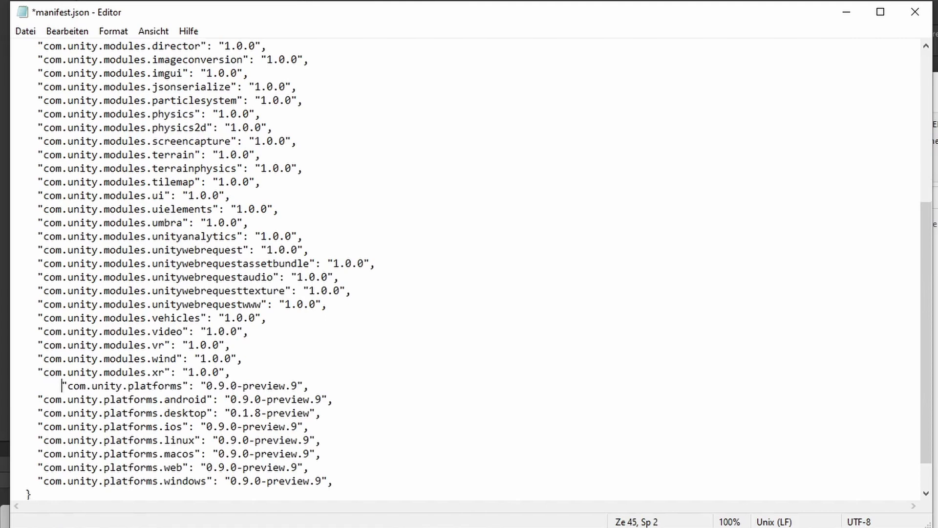
key(BackSpace)
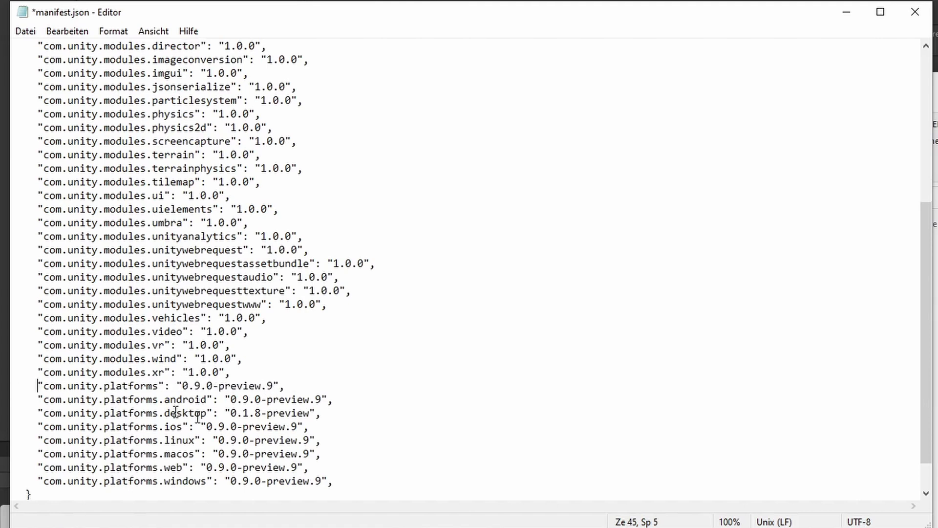
click(396, 481)
key(BackSpace)
- Save manifest.json, then close Notepad and the Explorer window
click(24, 31)
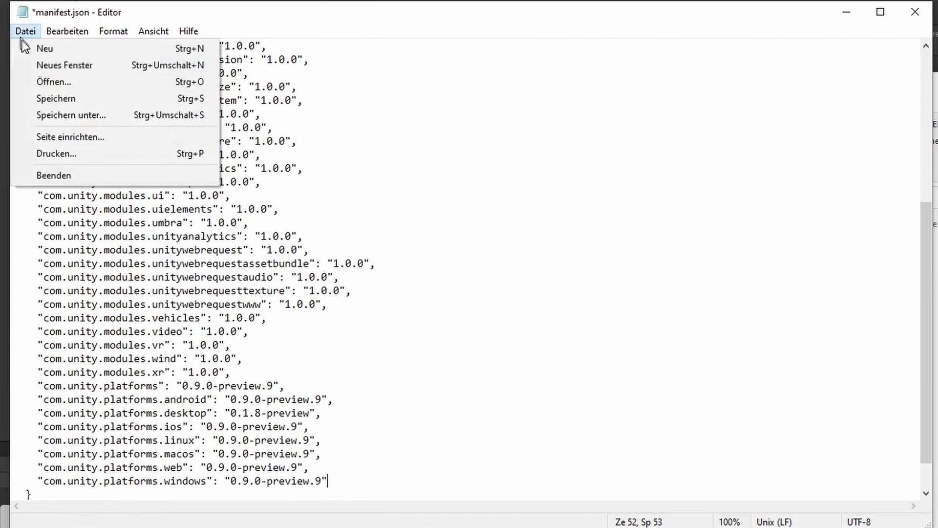
click(41, 100)
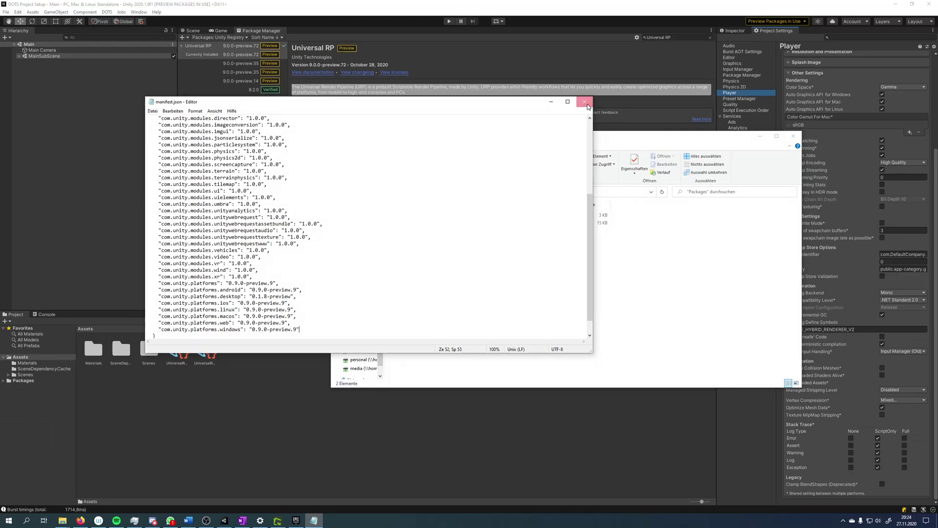
click(584, 101)
click(792, 136)
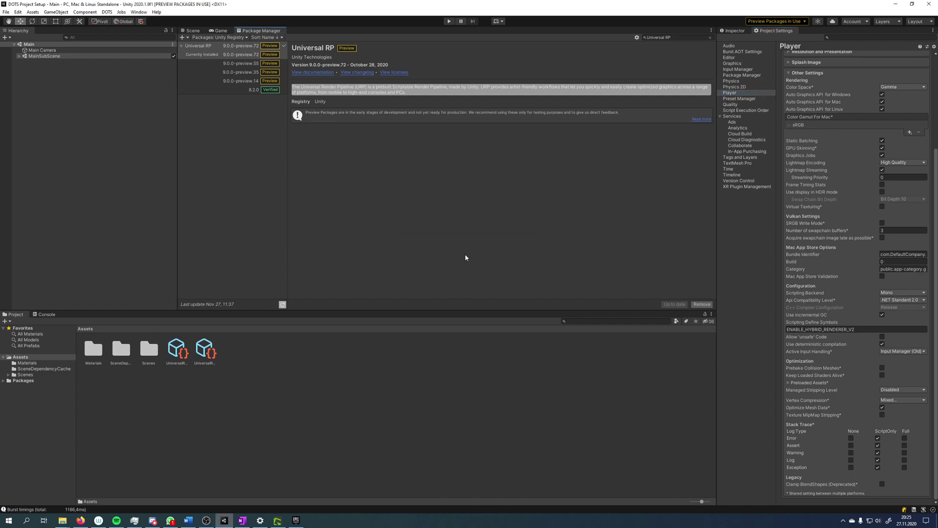
- Create a Windows Classic Build Configuration asset in Assets, keeping its default name
right_click(310, 354)
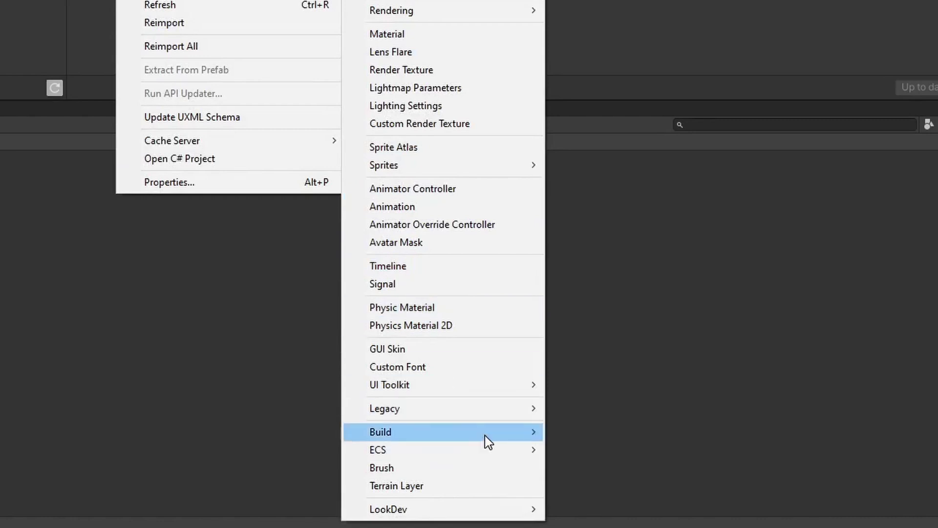
mouse_move(380, 432)
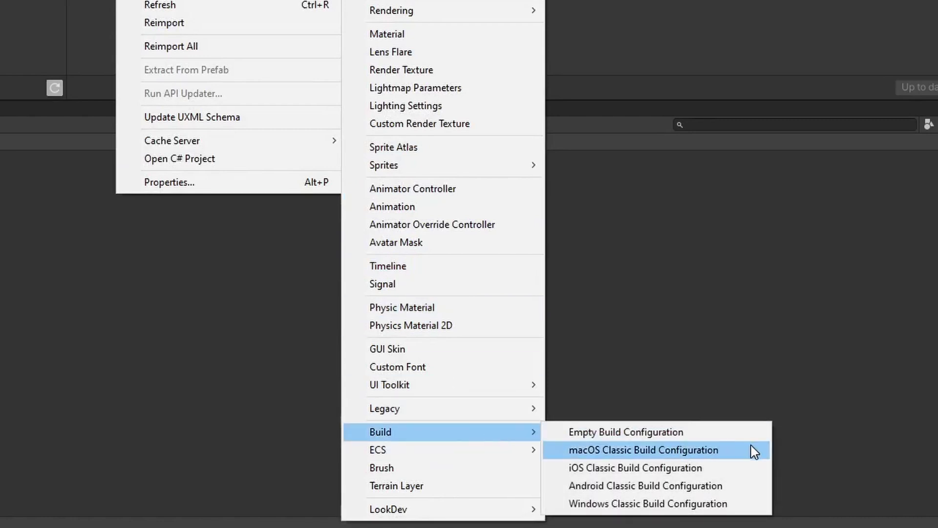
click(725, 507)
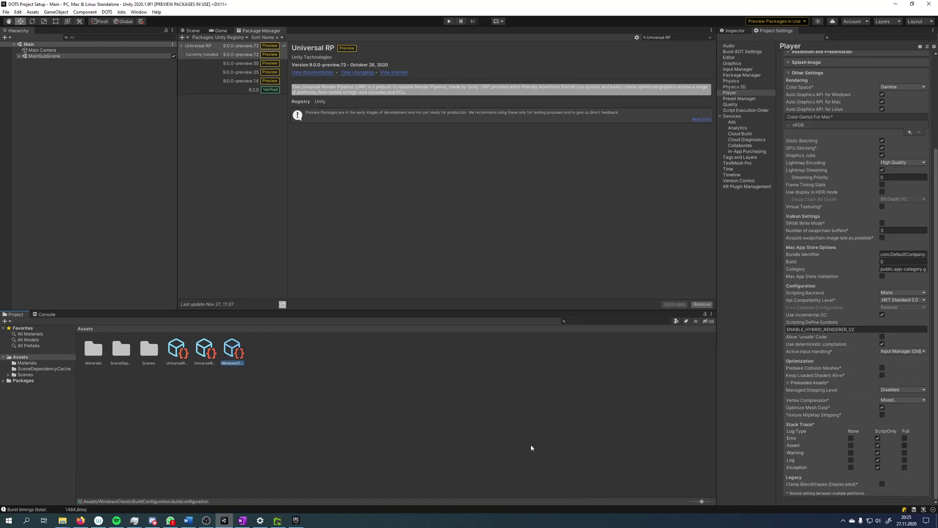
click(304, 449)
click(235, 351)
- Set the build configuration's Scene Infos to one entry using the Main scene
click(732, 31)
drag(717, 220, 623, 220)
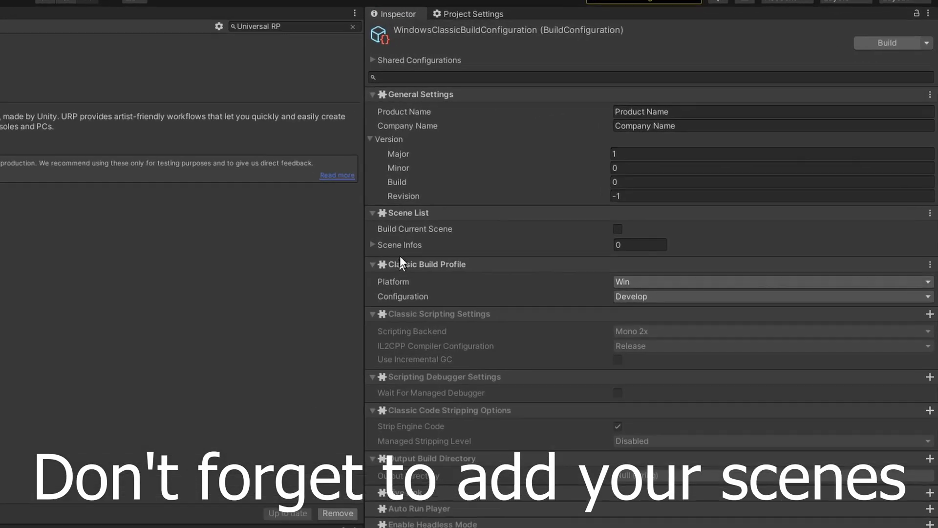
click(294, 279)
click(586, 278)
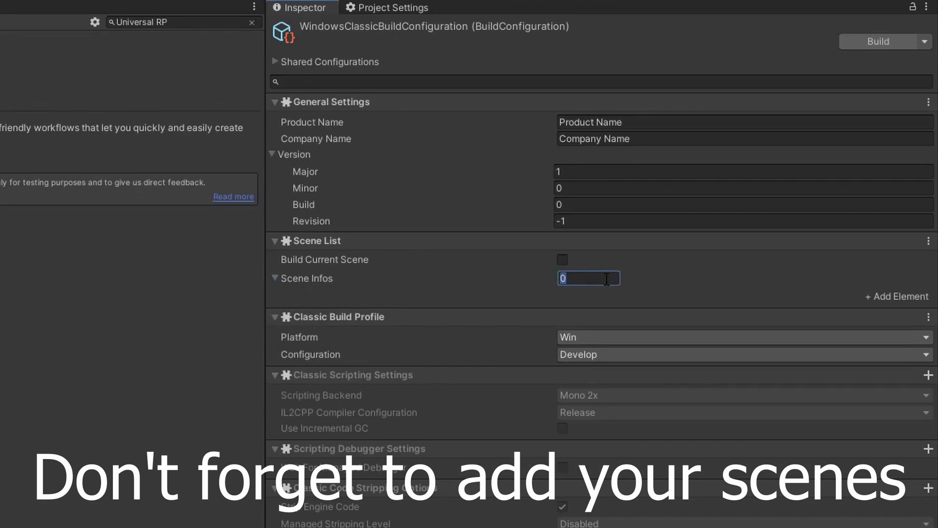
text(1)
key(Return)
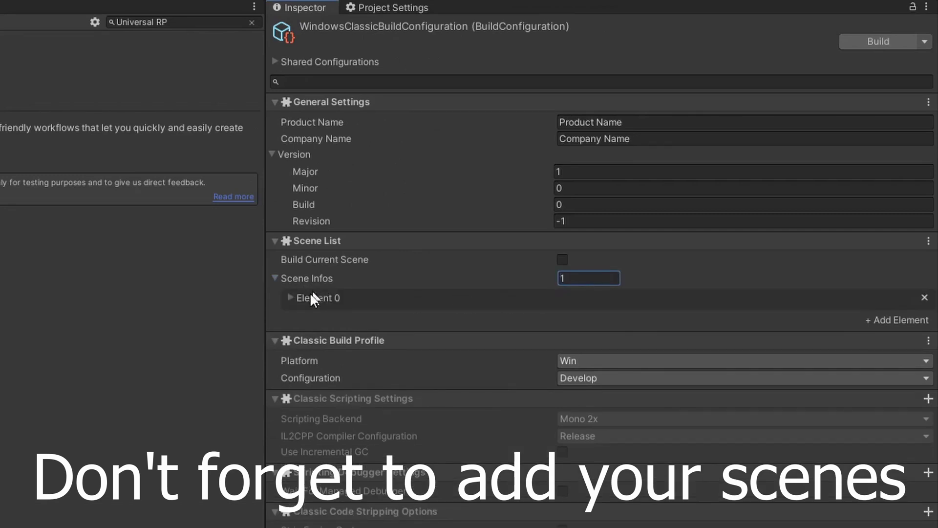
click(311, 296)
click(924, 317)
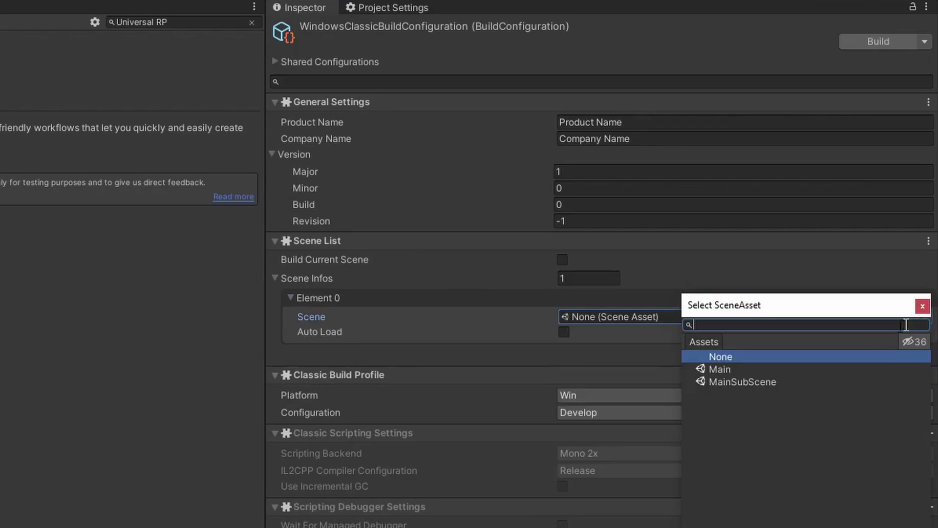
double_click(757, 369)
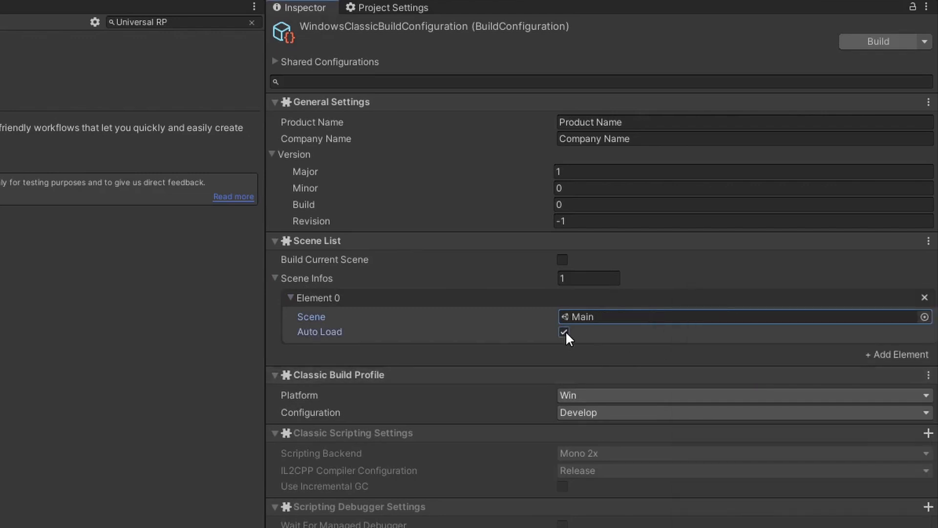
click(314, 281)
- Build the Windows player, applying pending changes, and launch the built Product Name.exe
click(881, 40)
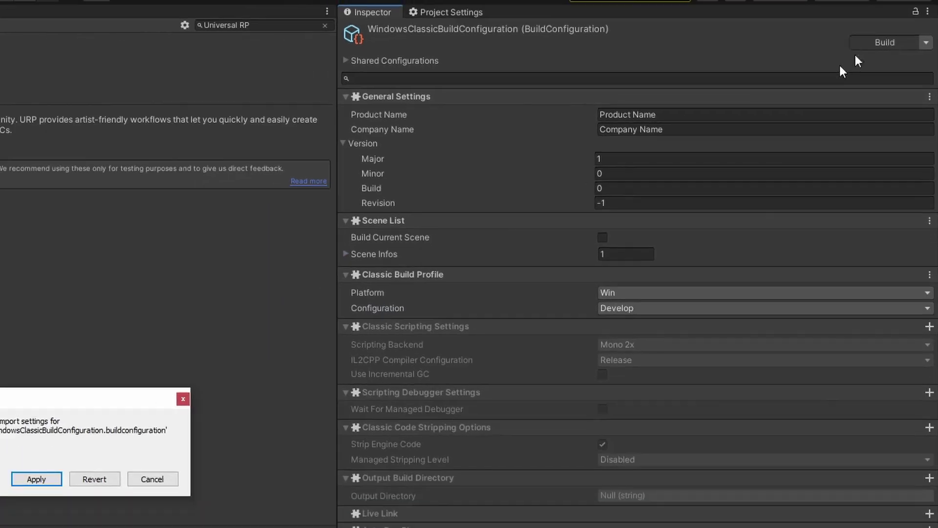
click(455, 274)
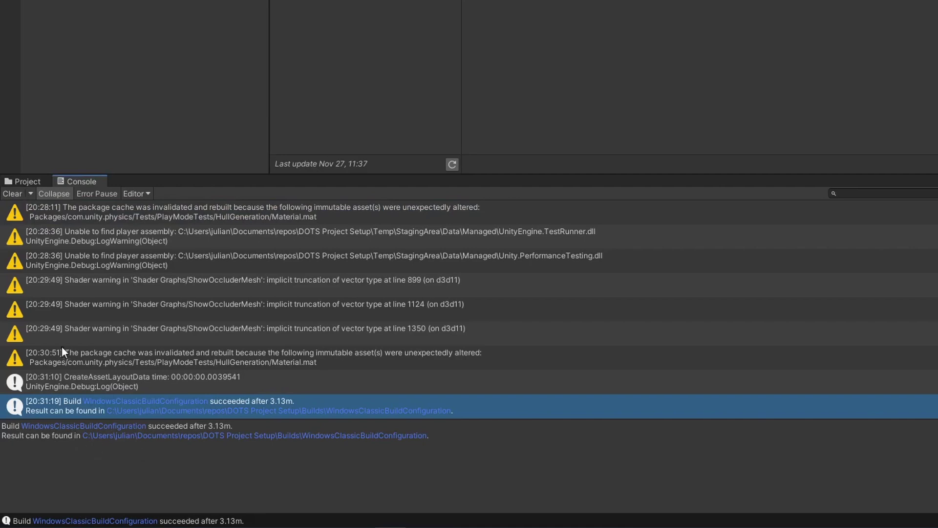
click(143, 435)
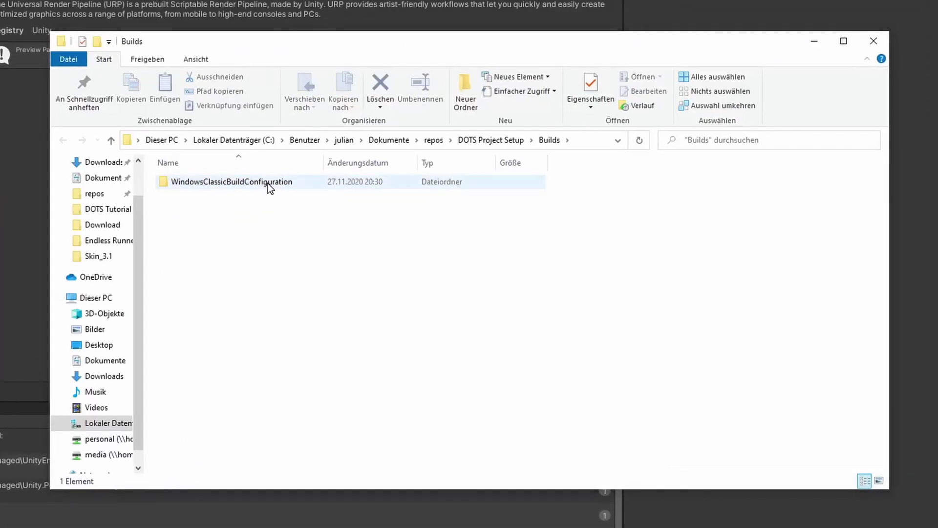
double_click(267, 183)
double_click(234, 223)
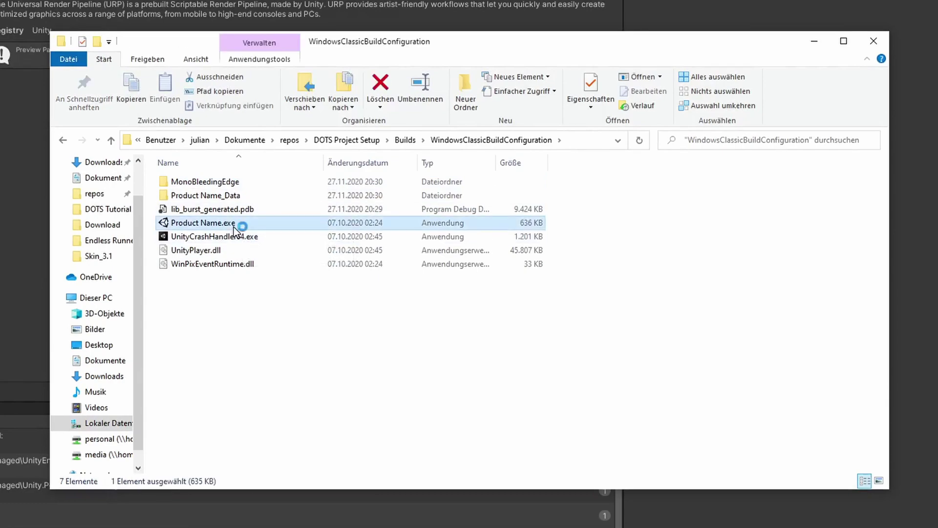
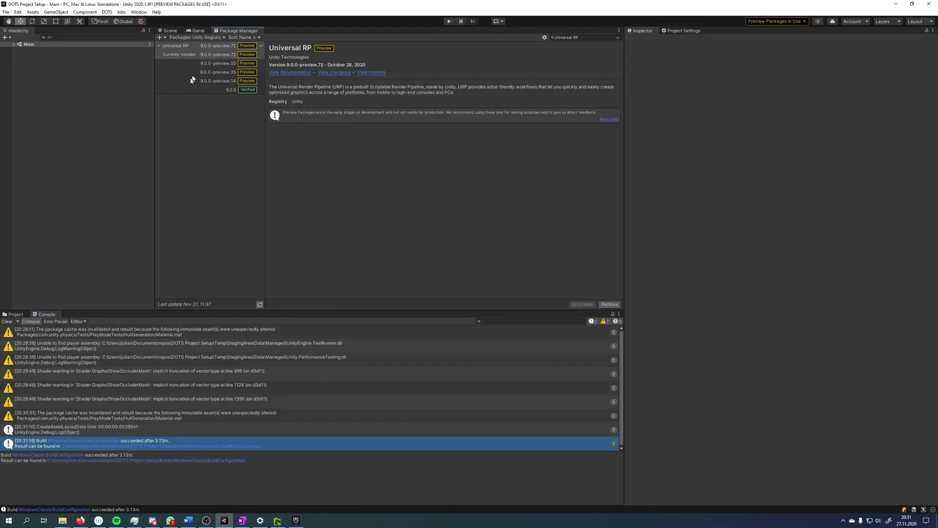
- Install the com.unity.dots.editor package from its git URL via Package Manager
click(170, 31)
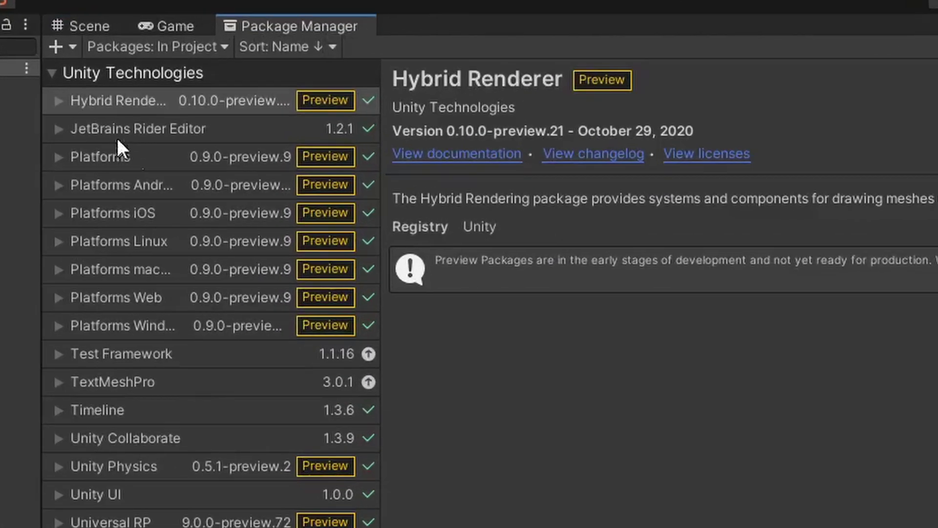
click(163, 38)
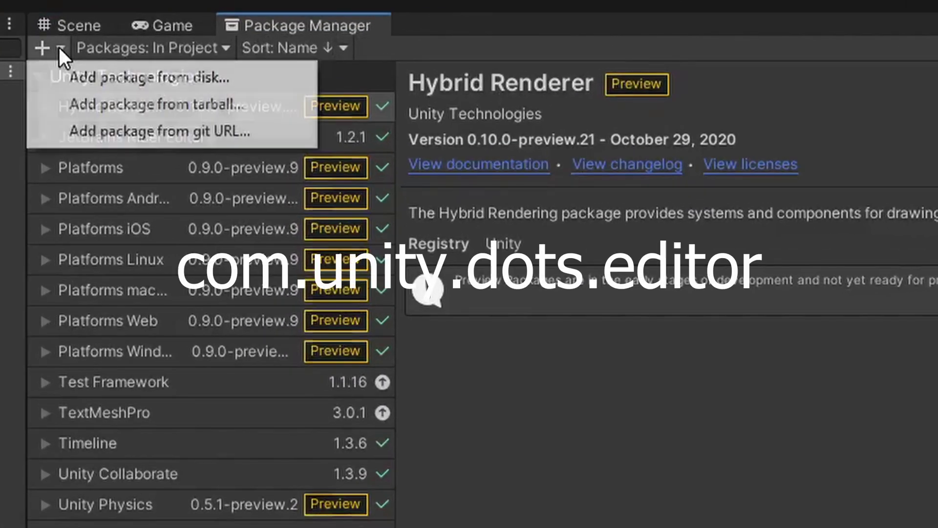
click(47, 131)
text(com.unity.dots.editor)
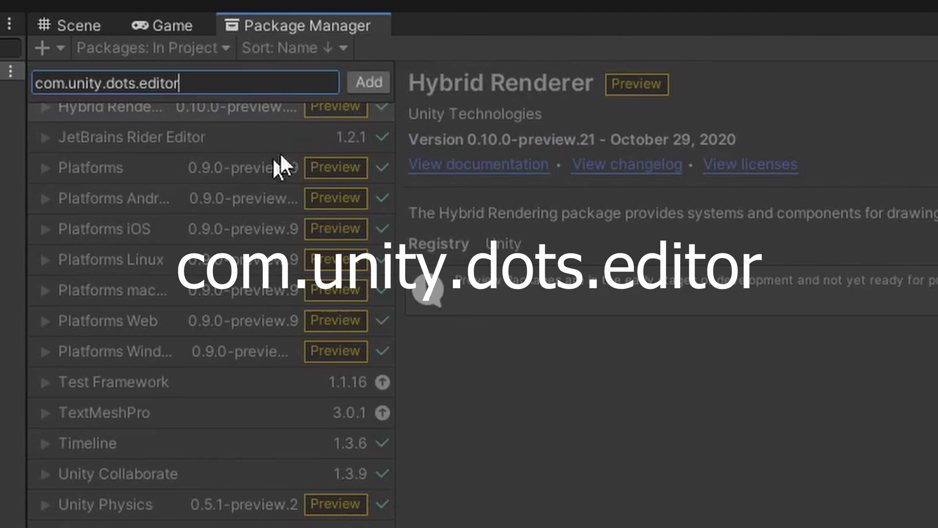
click(369, 82)
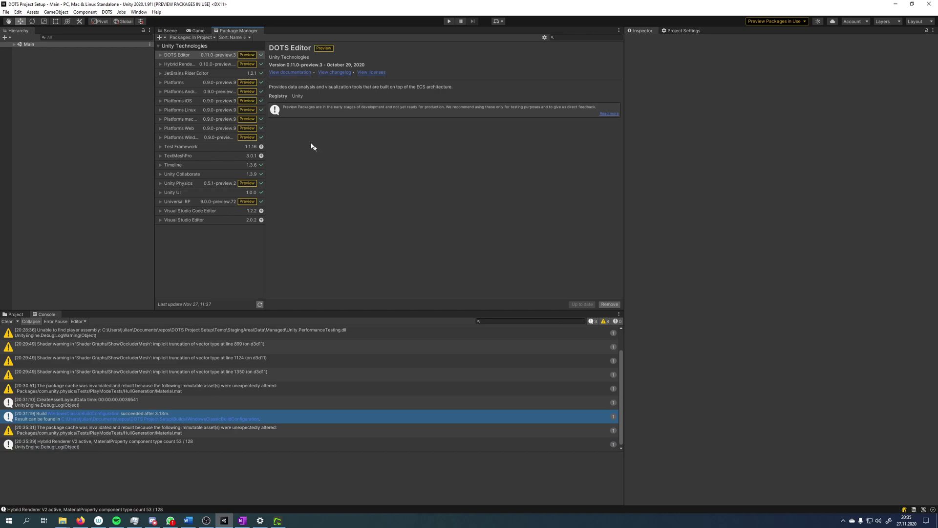
- Open the DOTS Entities window and dock it below the Hierarchy
click(170, 31)
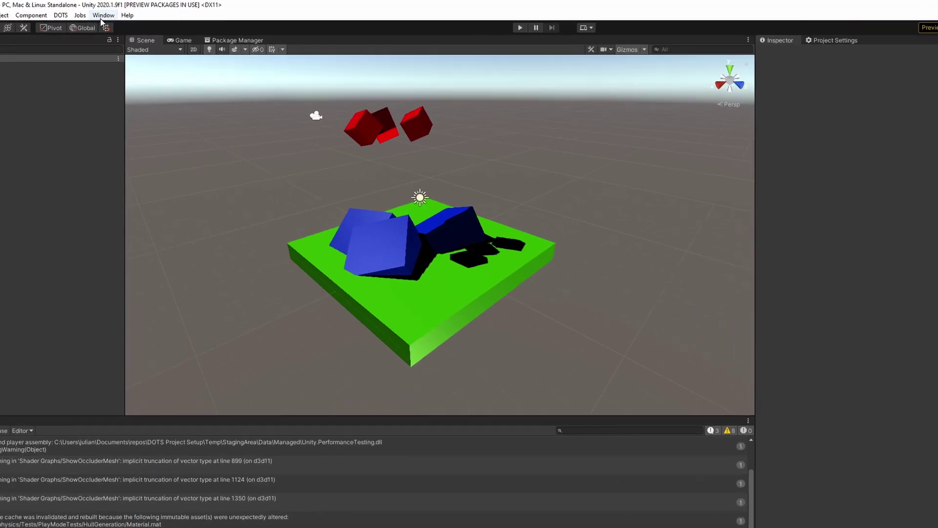
click(139, 11)
mouse_move(111, 133)
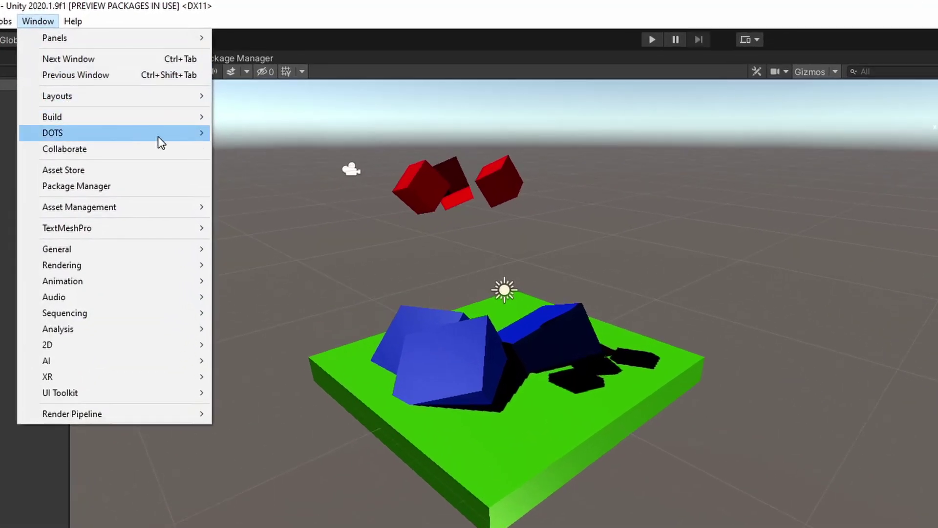
click(246, 153)
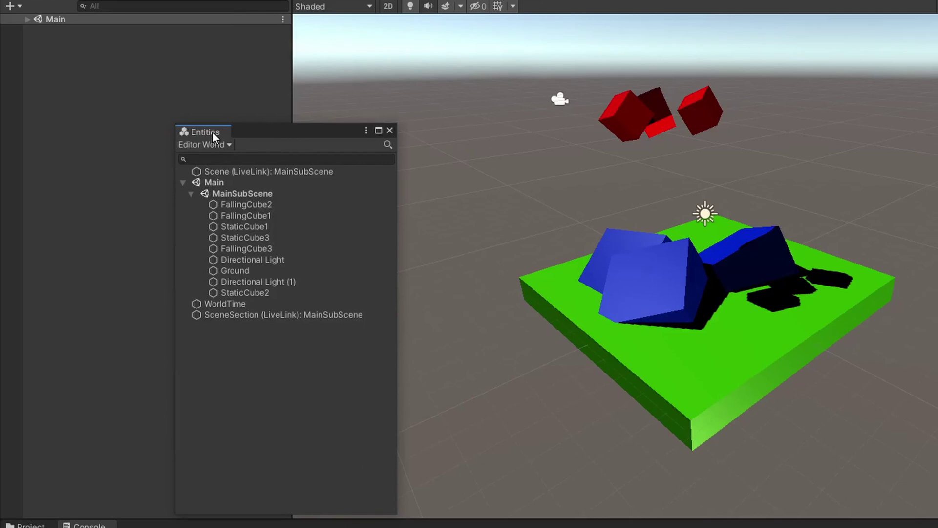
drag(211, 133, 108, 407)
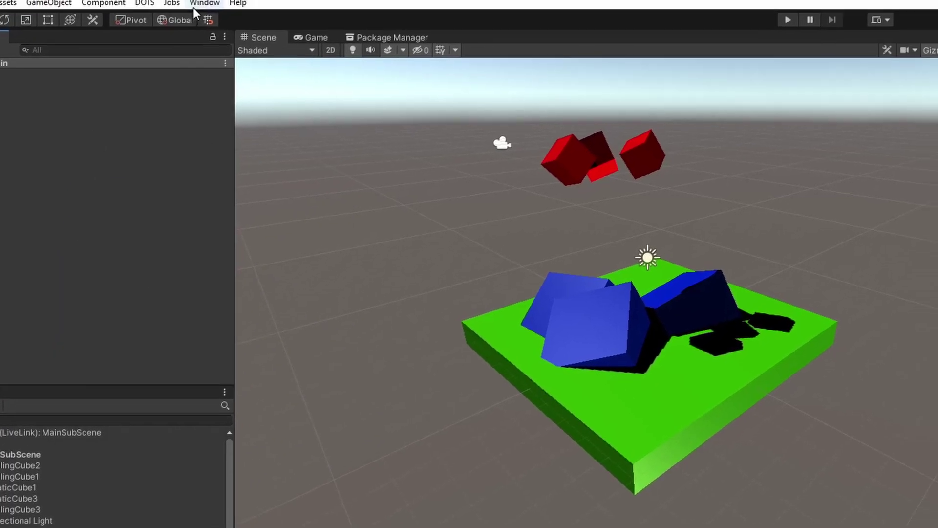
- Open the DOTS Systems window, dock it beside the Console, and select the Main scene
click(179, 21)
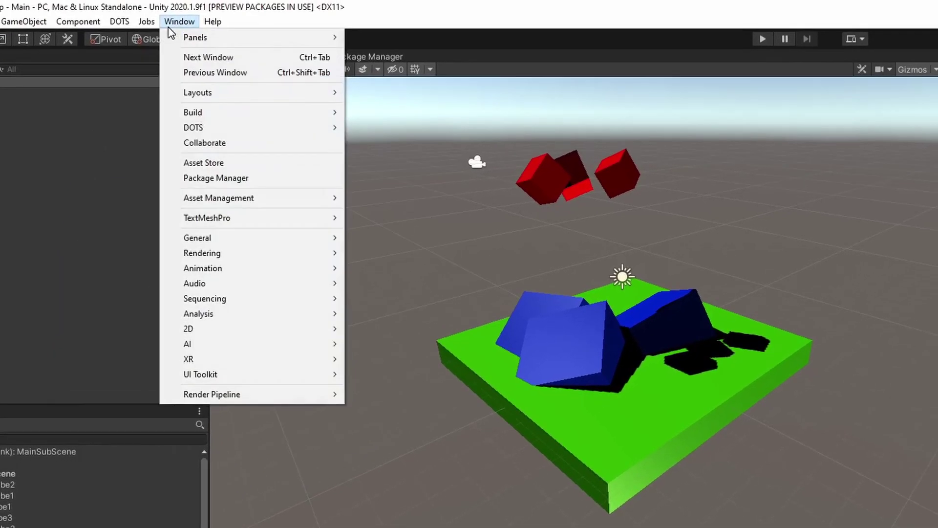
mouse_move(193, 127)
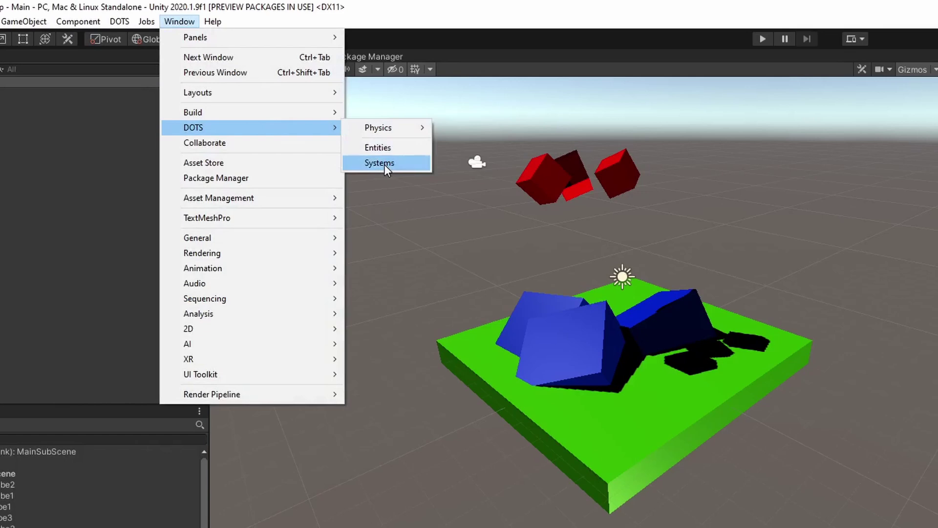
click(382, 165)
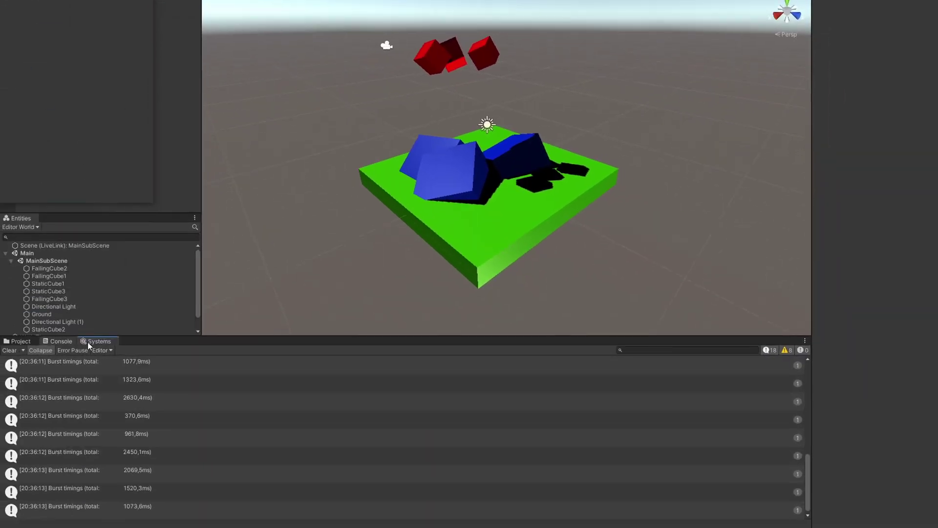
drag(70, 73, 88, 342)
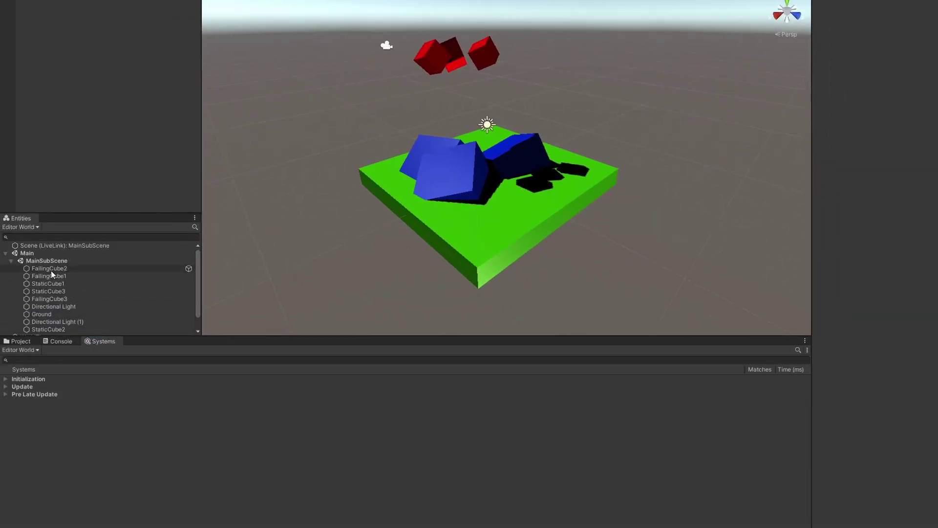
click(22, 45)
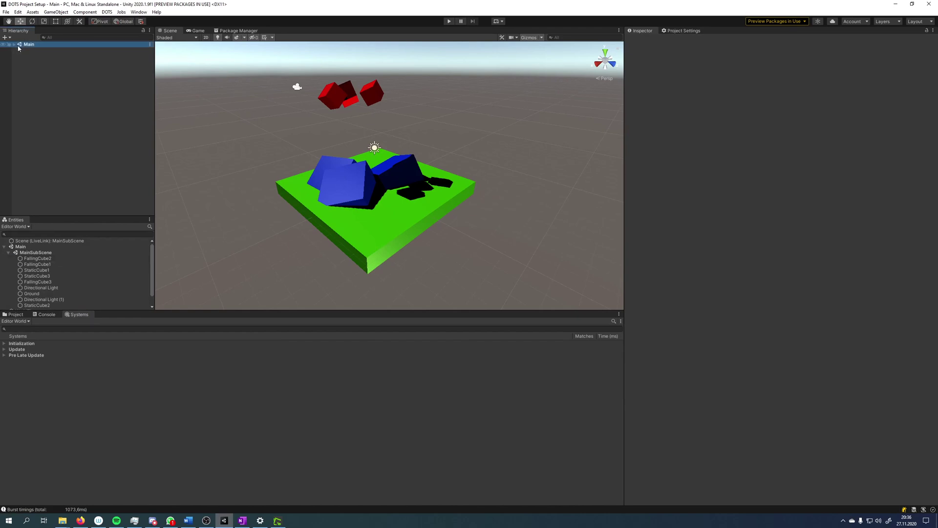
- Expand Main and MainSubScene, then select FallingCube2 to view its components in the Inspector
click(14, 46)
click(19, 57)
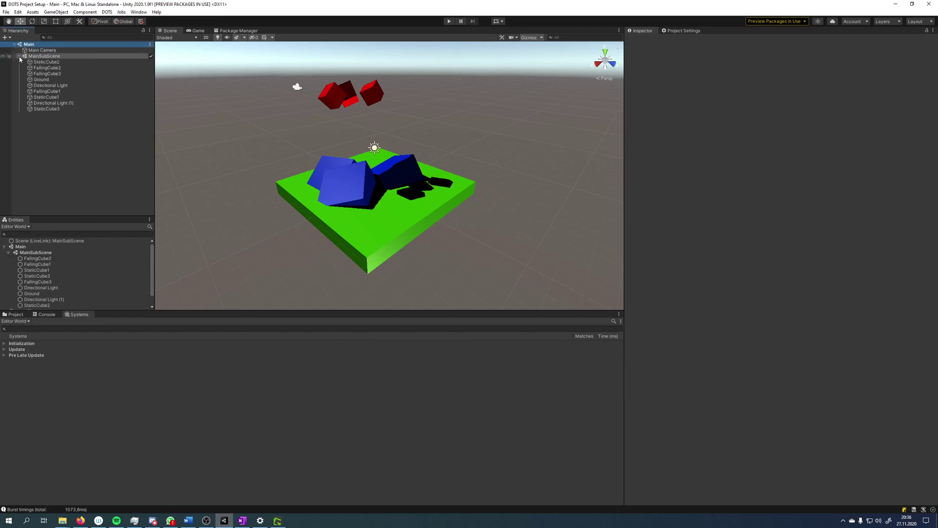
click(37, 257)
scroll(680, 209, down, 5)
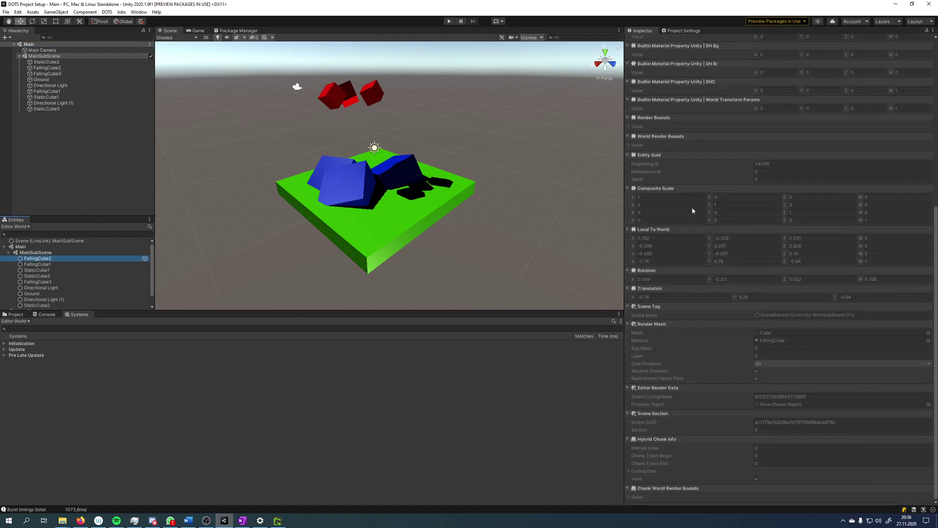
scroll(692, 211, up, 8)
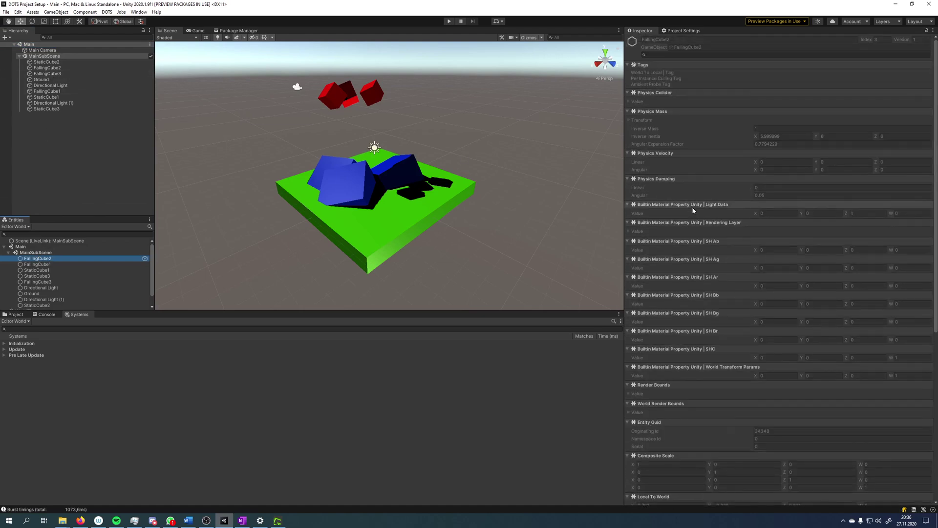